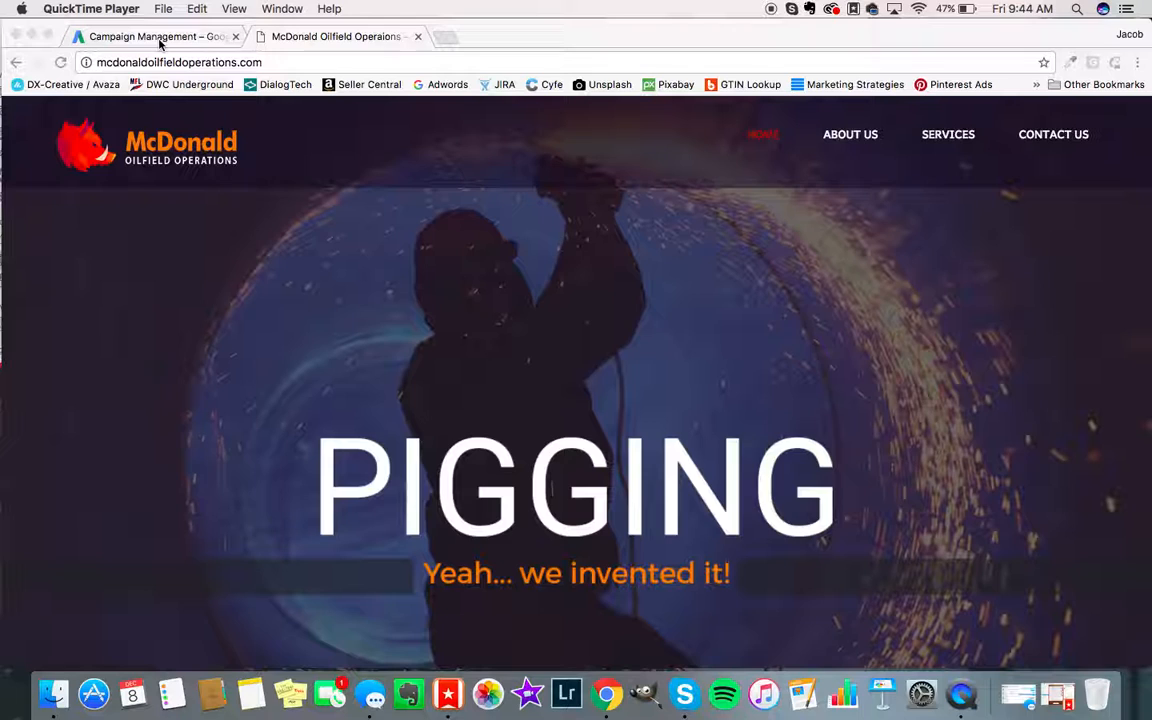
Switch to the AdWords account, open Keyword Planner and expand the new-keyword search by phrase, website or category.
click(159, 37)
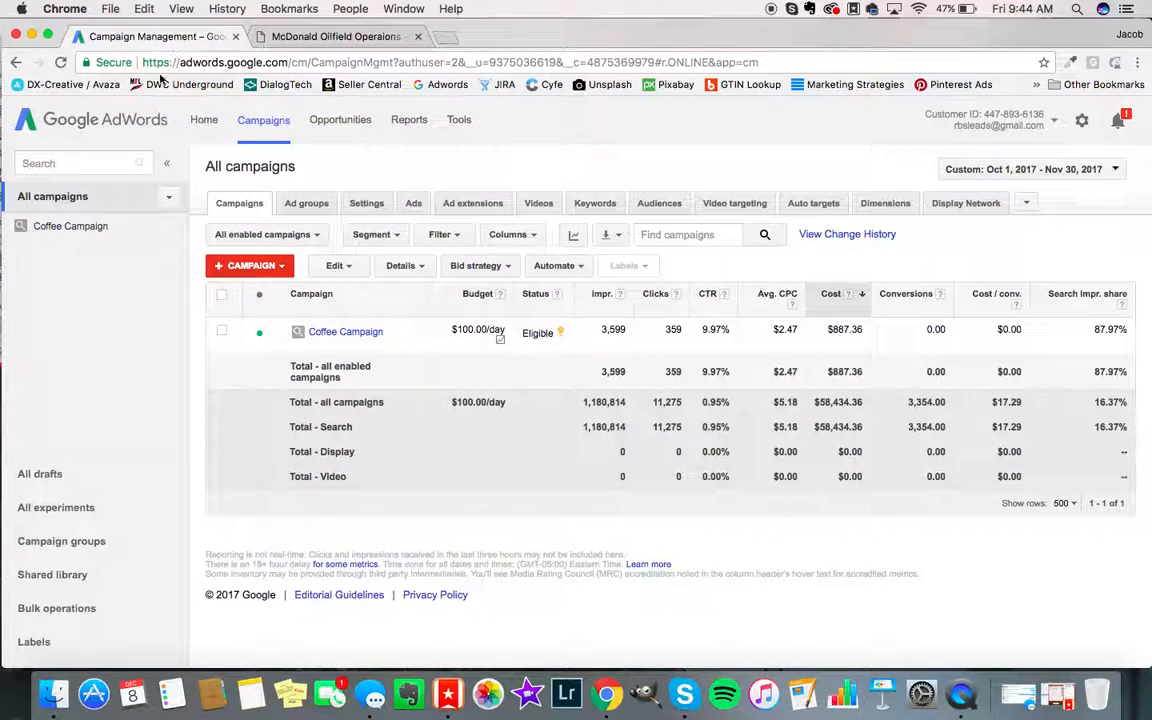
click(461, 122)
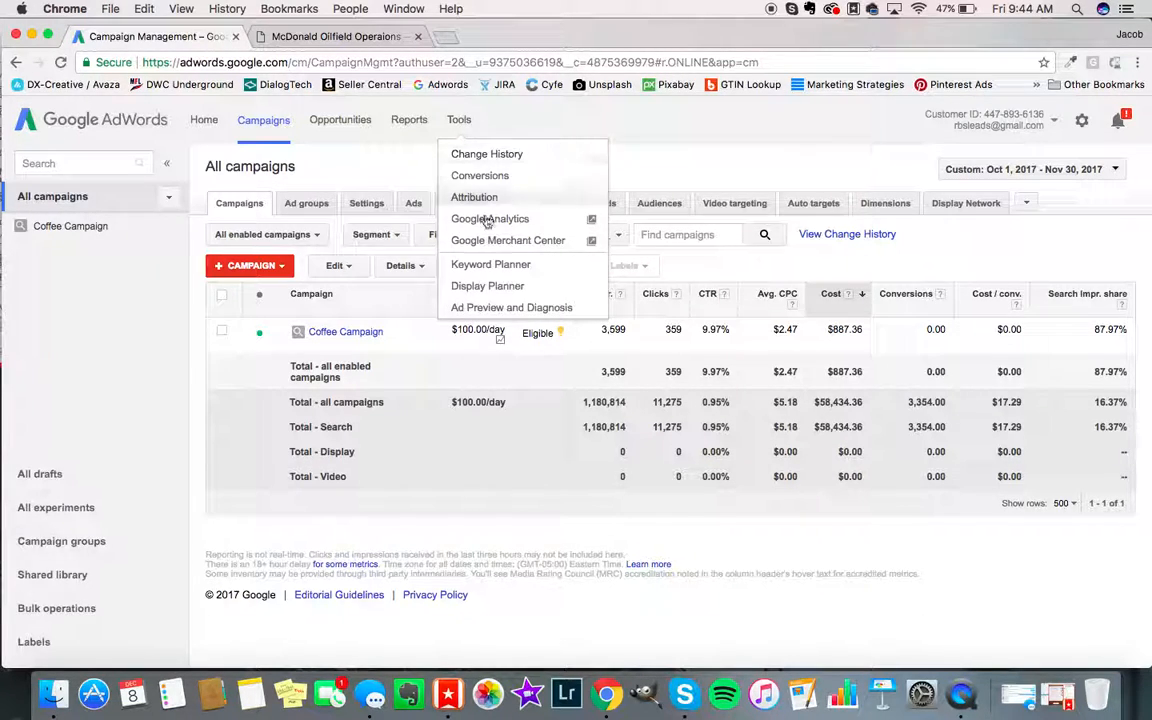
click(507, 265)
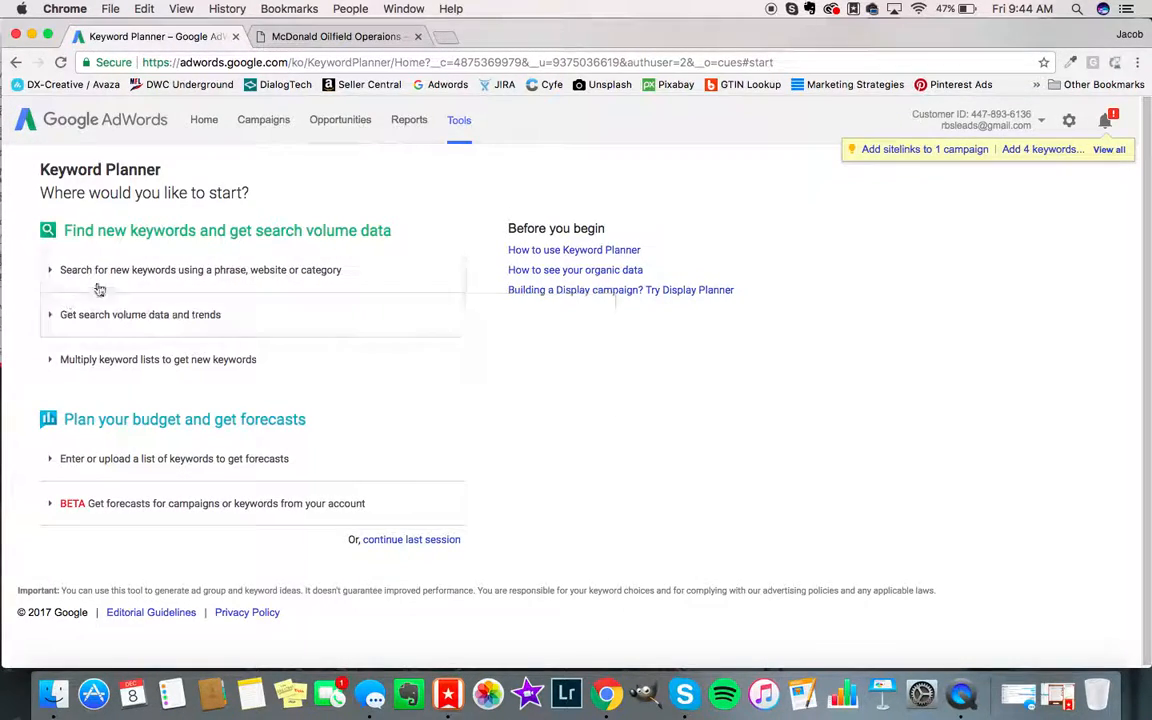
click(199, 282)
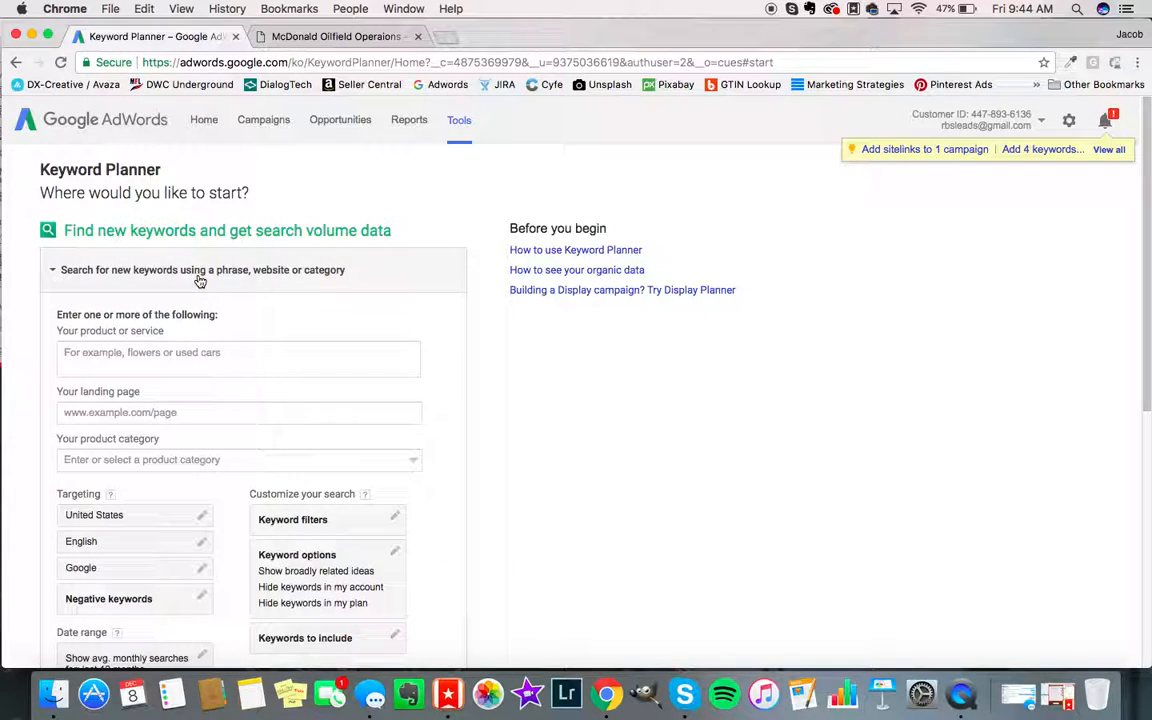
Check the list of keyword query files in the "PPC Keyword Queries - MOO" folder in Finder.
click(193, 415)
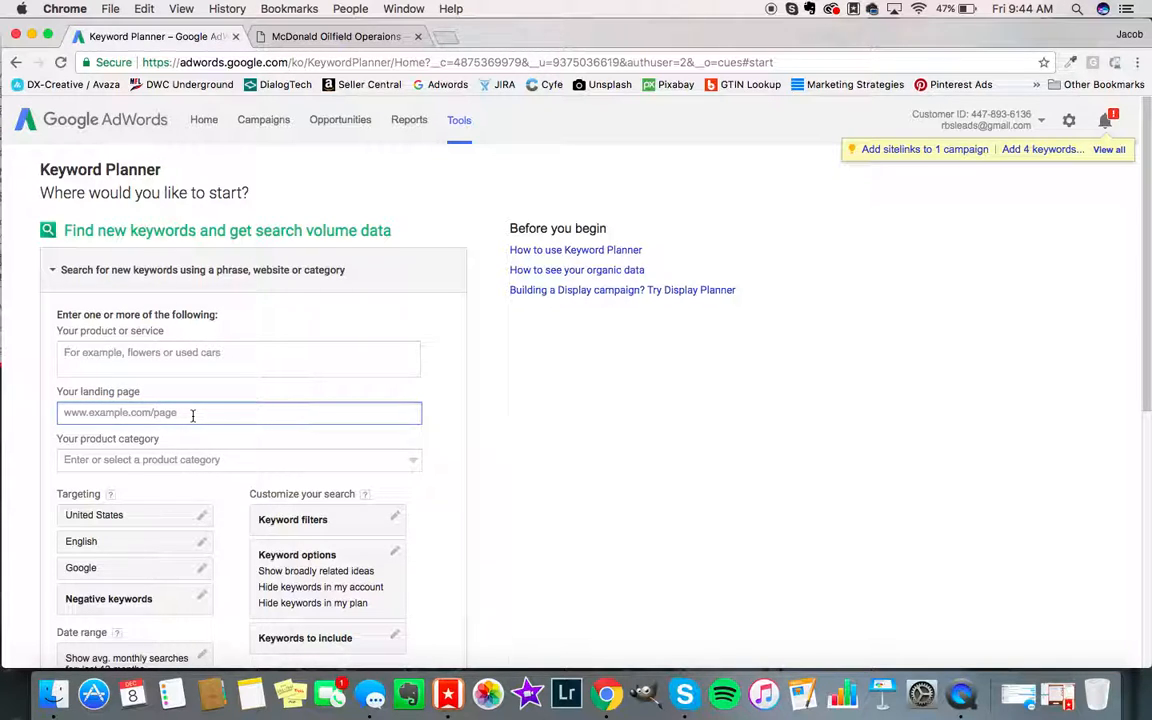
key(ctrl+Up)
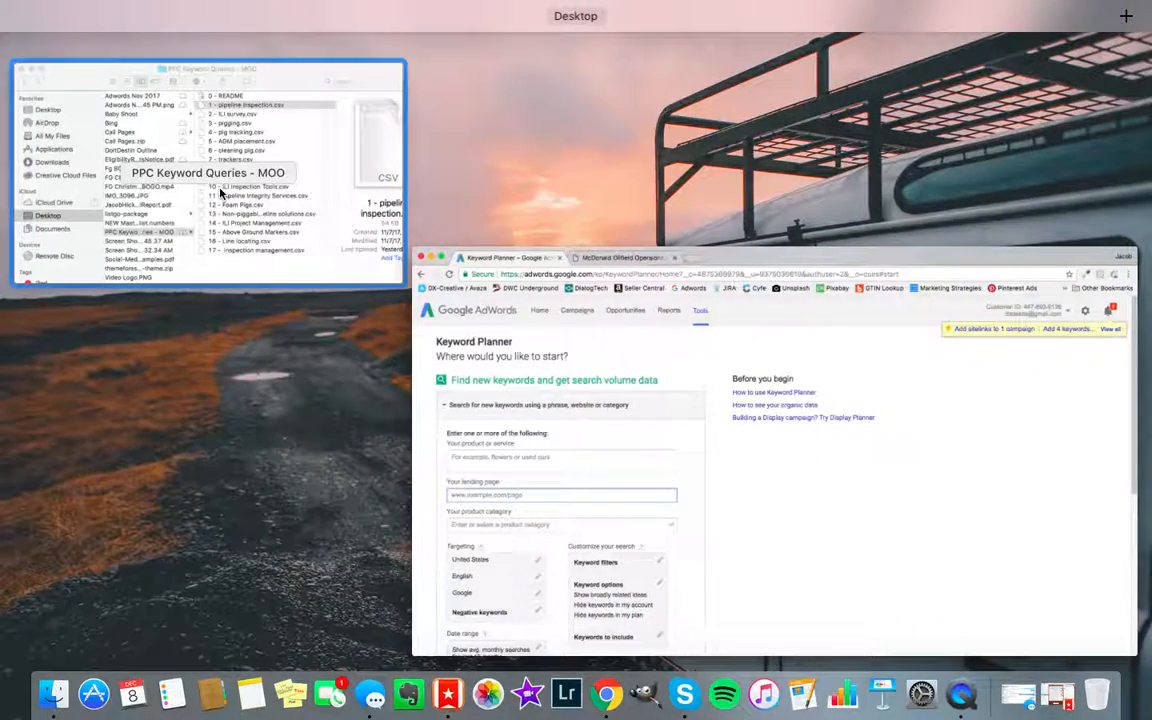
click(220, 194)
scroll(350, 94, up, 1)
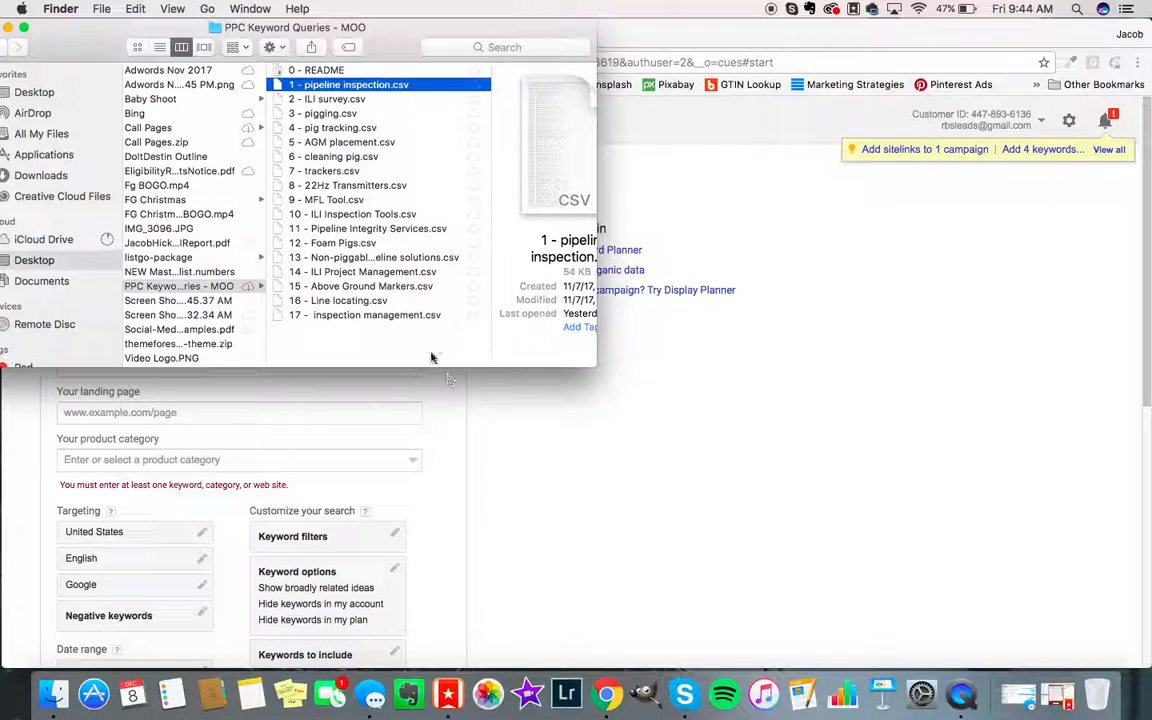
Return to the Keyword Planner form in Chrome and enter "pipeline inspection" as the product or service.
click(486, 394)
click(150, 354)
text(pipeli)
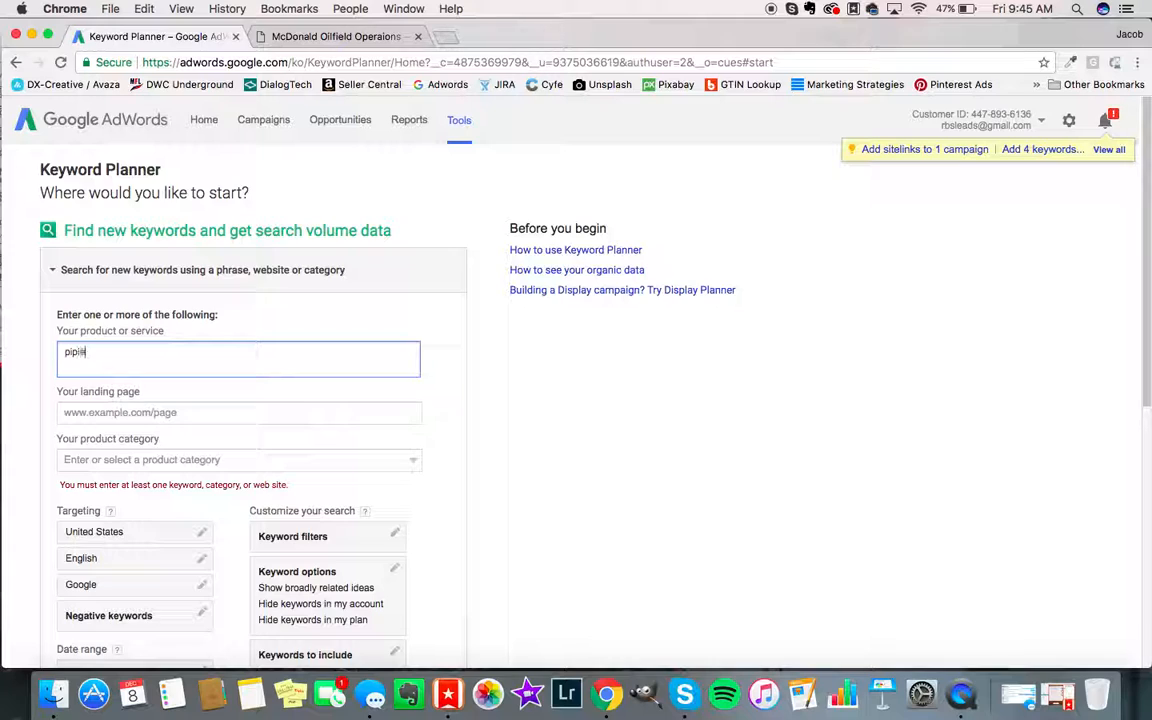
text(ne n)
text(nspection)
Open the location targeting of the keyword search and save it with United States as the target.
scroll(280, 390, down, 3)
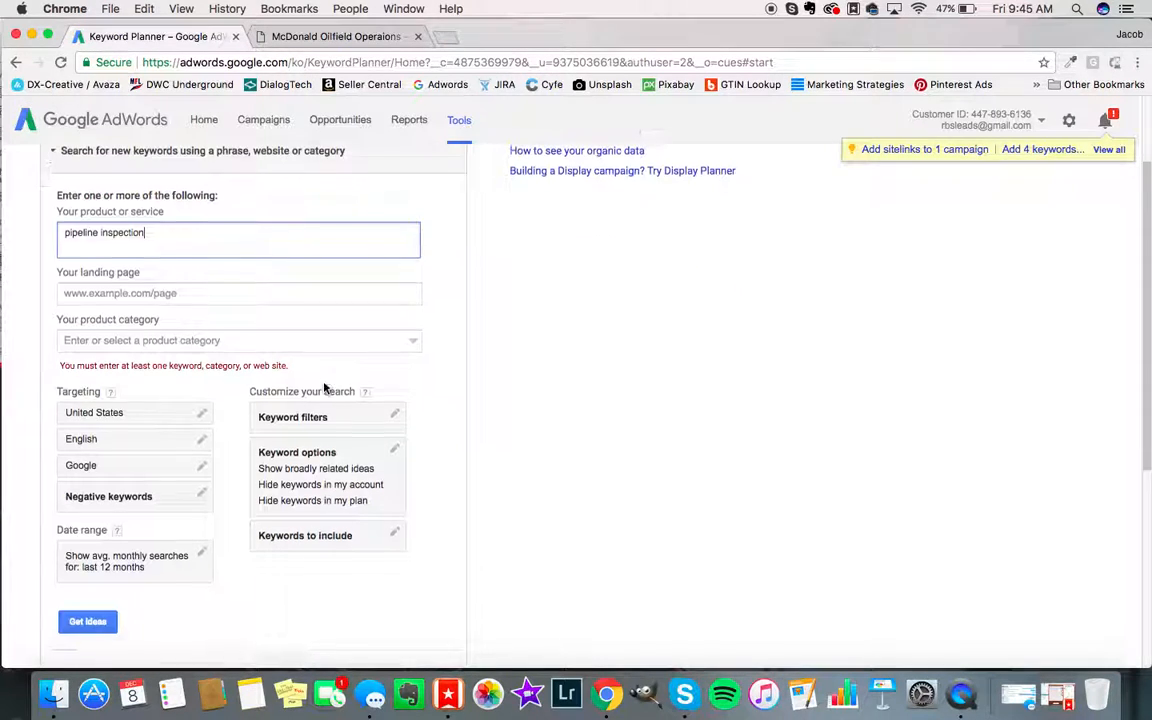
click(203, 412)
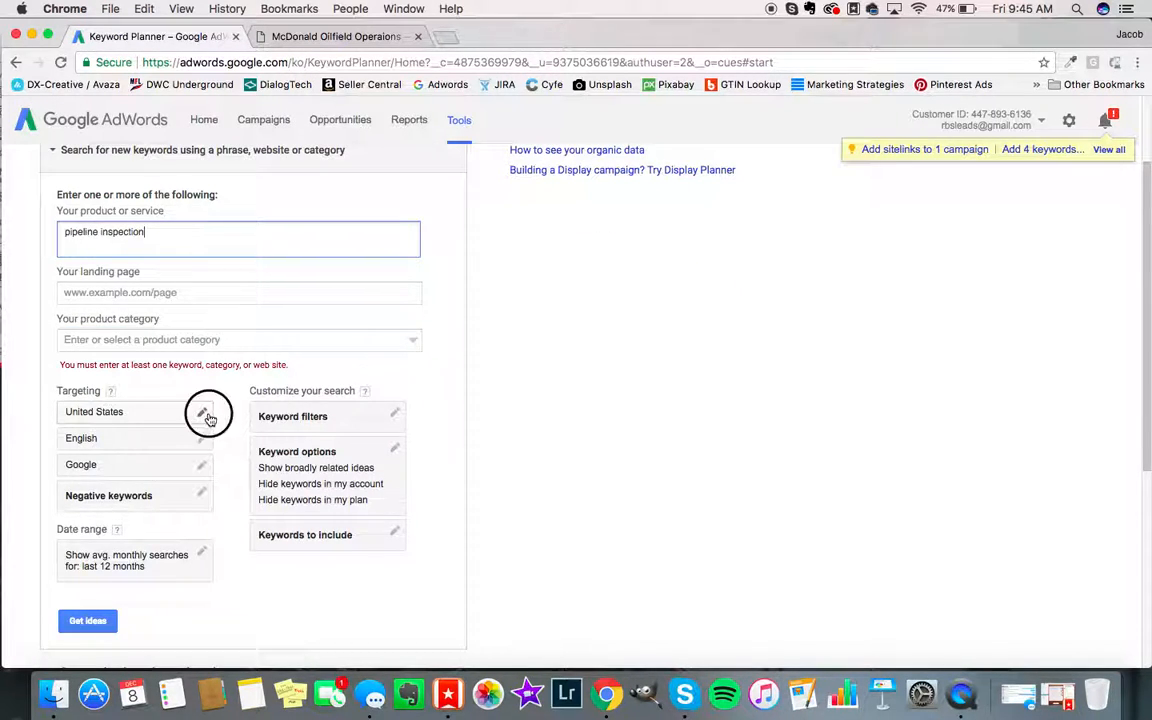
click(205, 397)
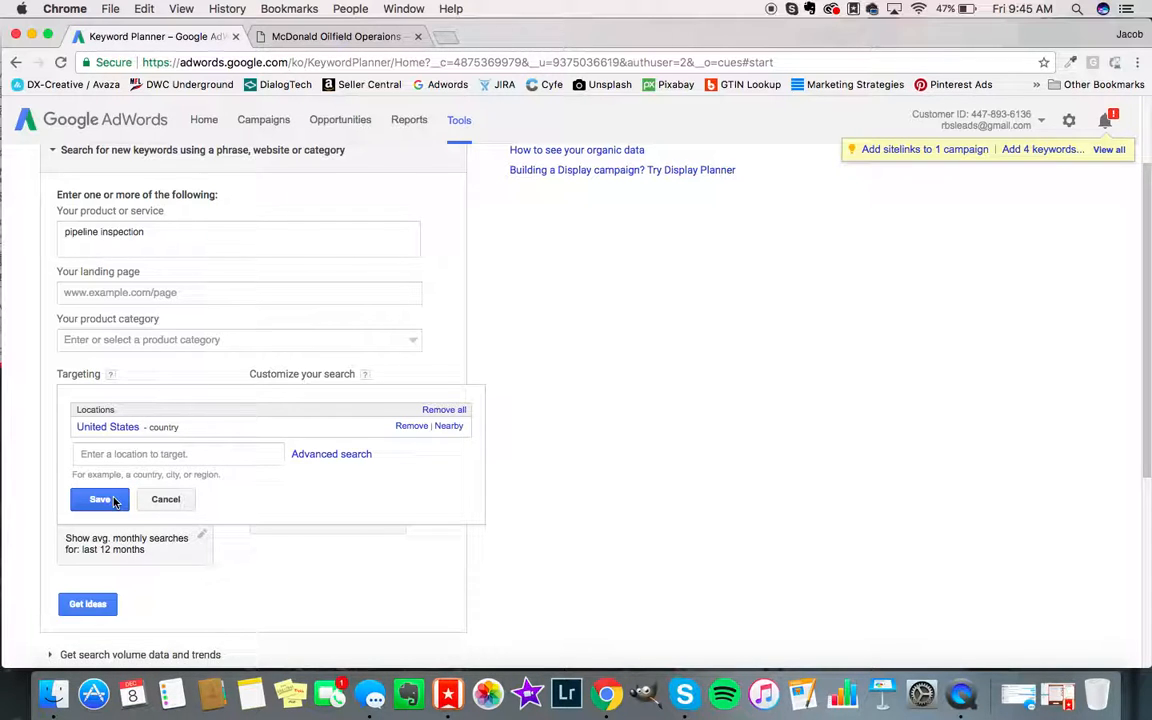
click(100, 499)
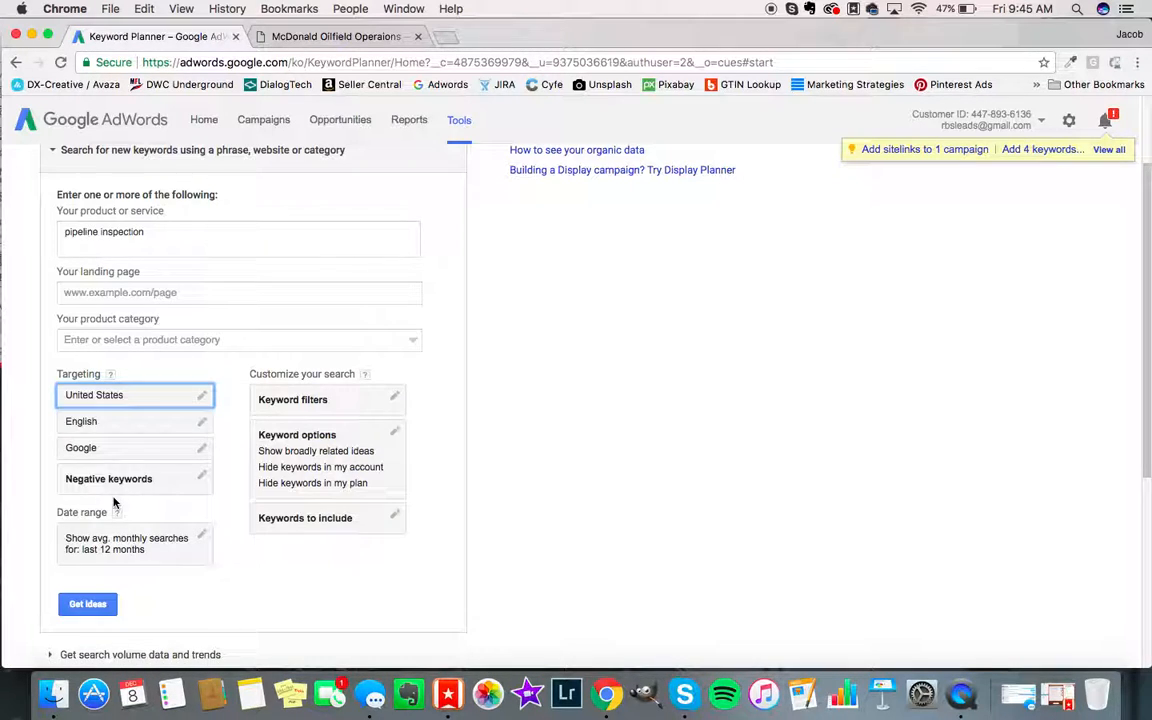
Set the search network targeting to Google and search partners and save it.
scroll(225, 391, down, 1)
click(224, 388)
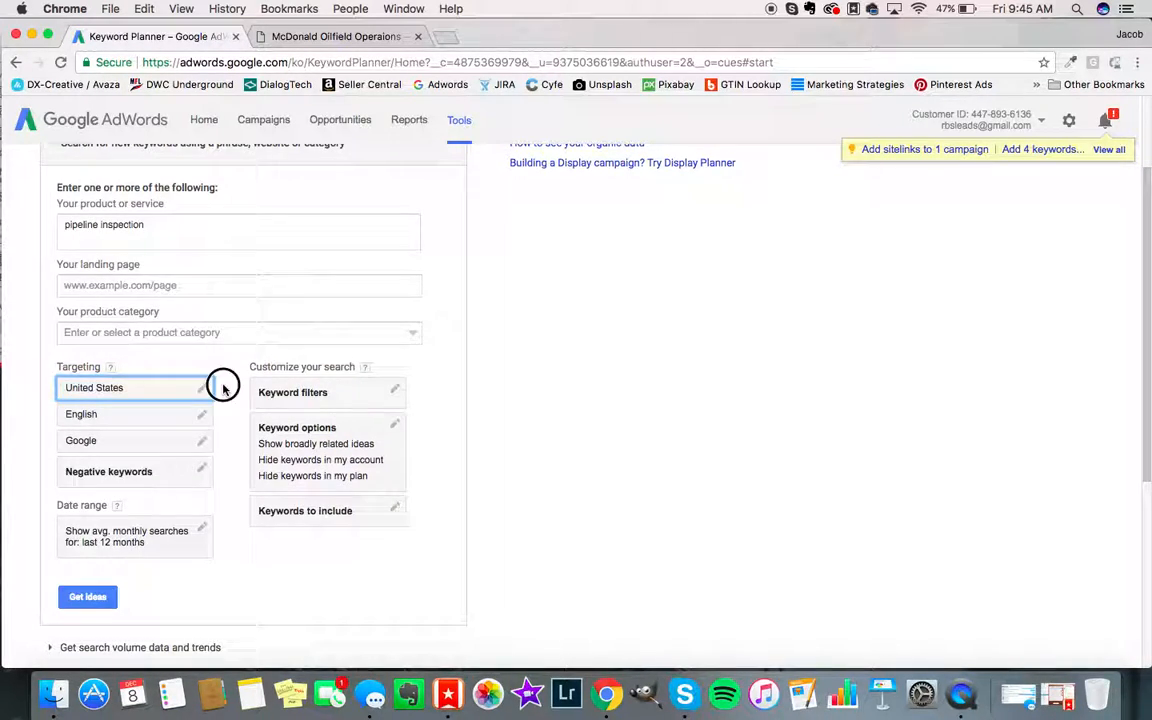
click(205, 441)
click(77, 472)
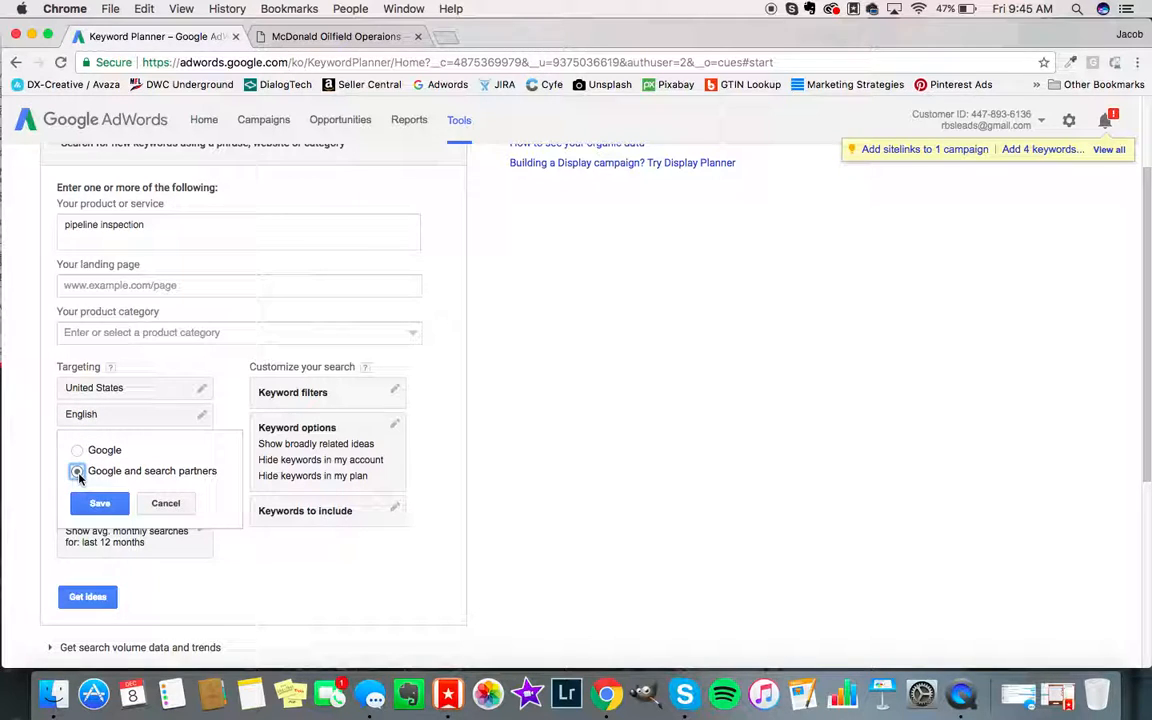
click(100, 504)
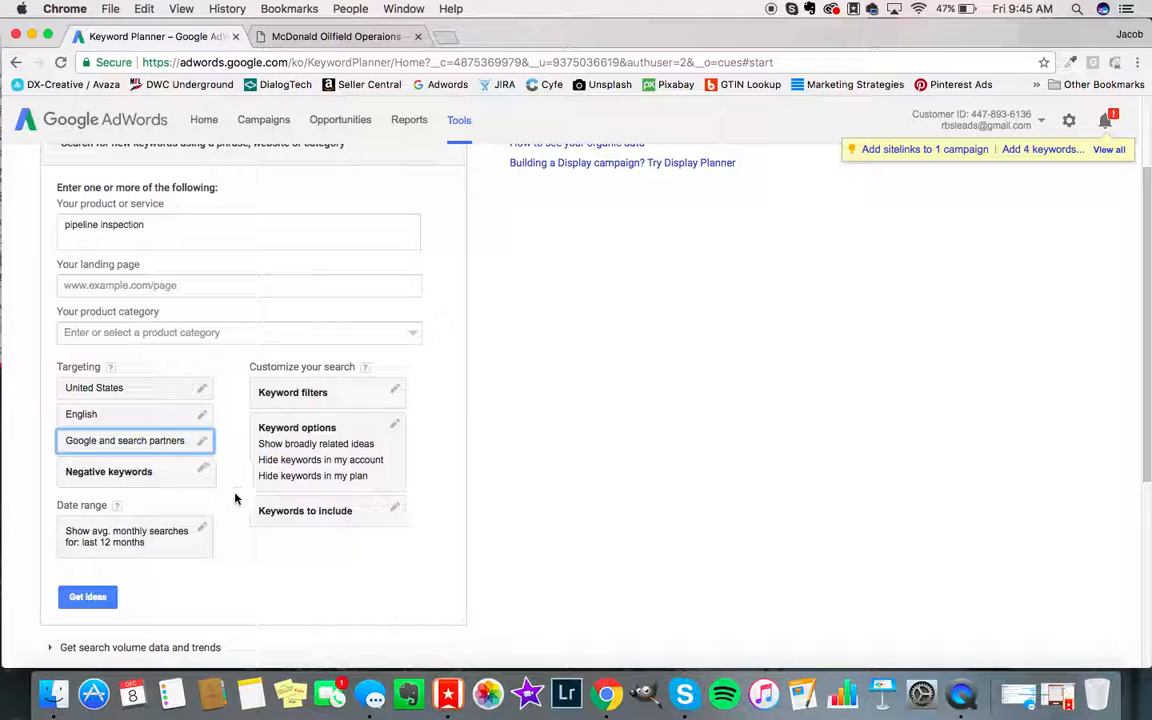
Get the keyword ideas for "pipeline inspection" and look over their monthly searches, competition and suggested bids.
scroll(237, 498, down, 3)
scroll(237, 498, down, 1)
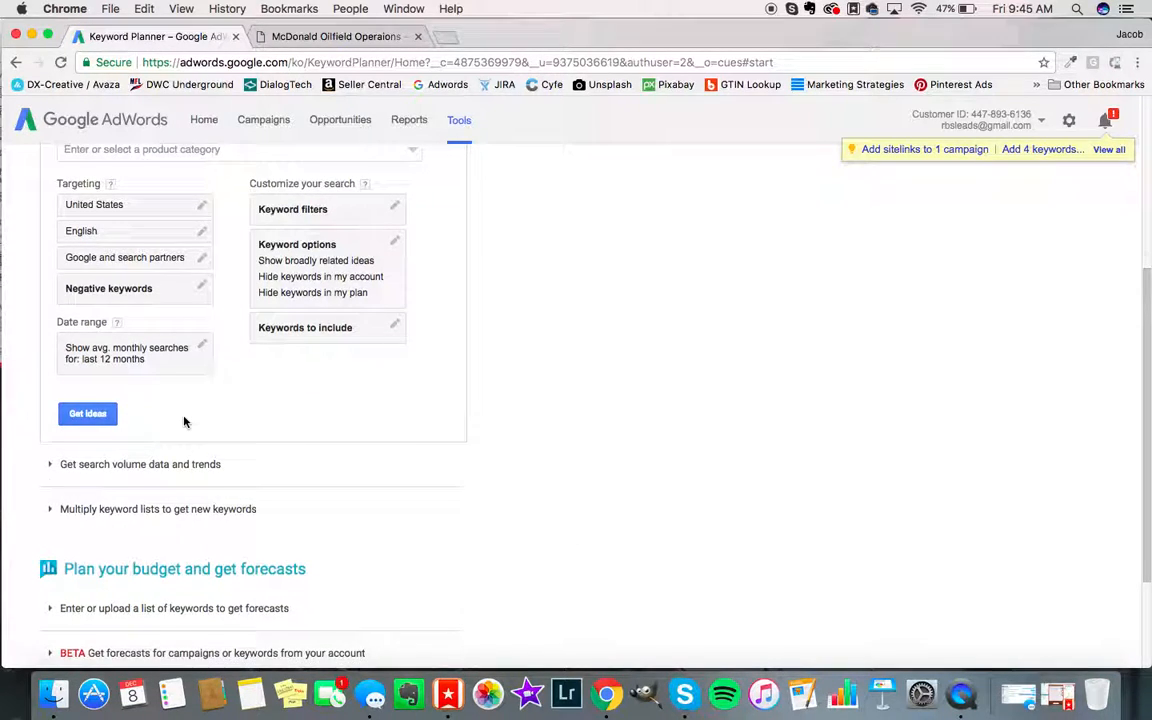
scroll(185, 420, up, 1)
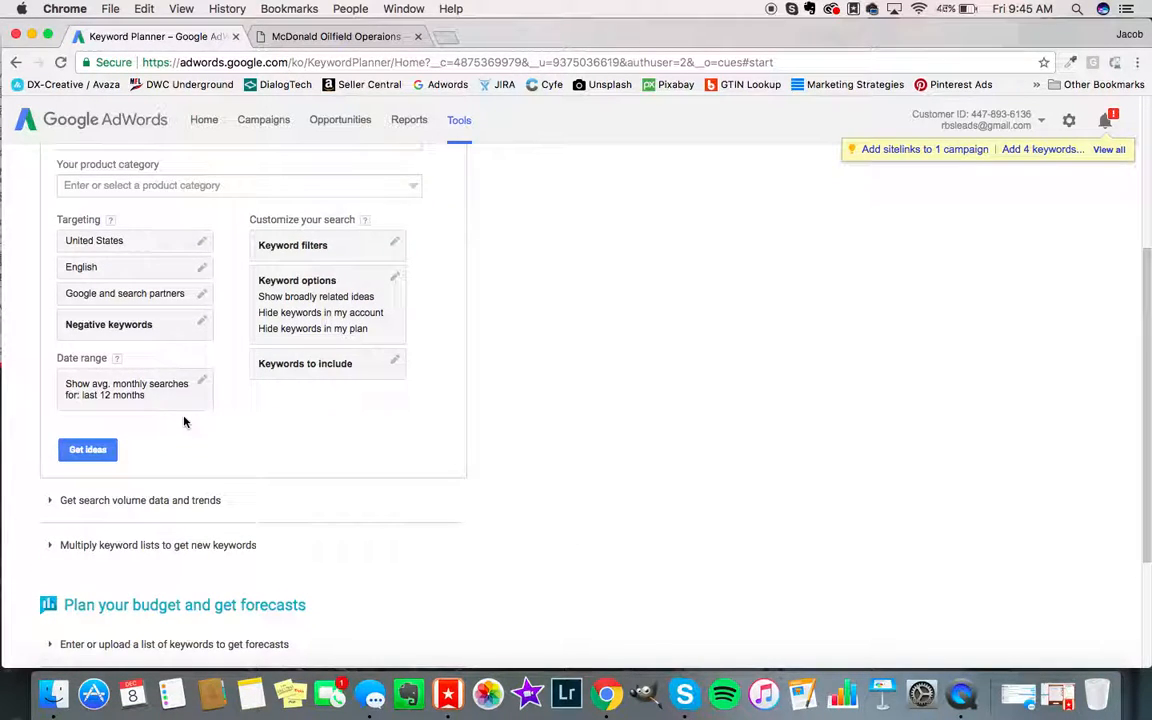
click(88, 450)
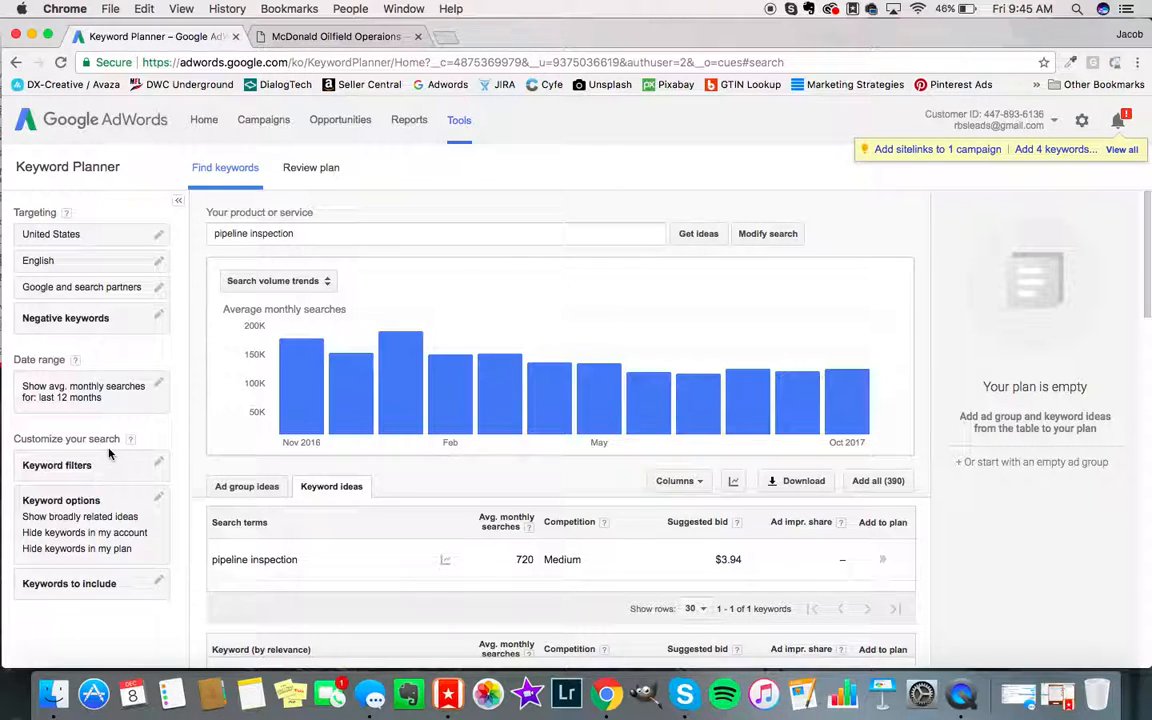
scroll(227, 453, down, 3)
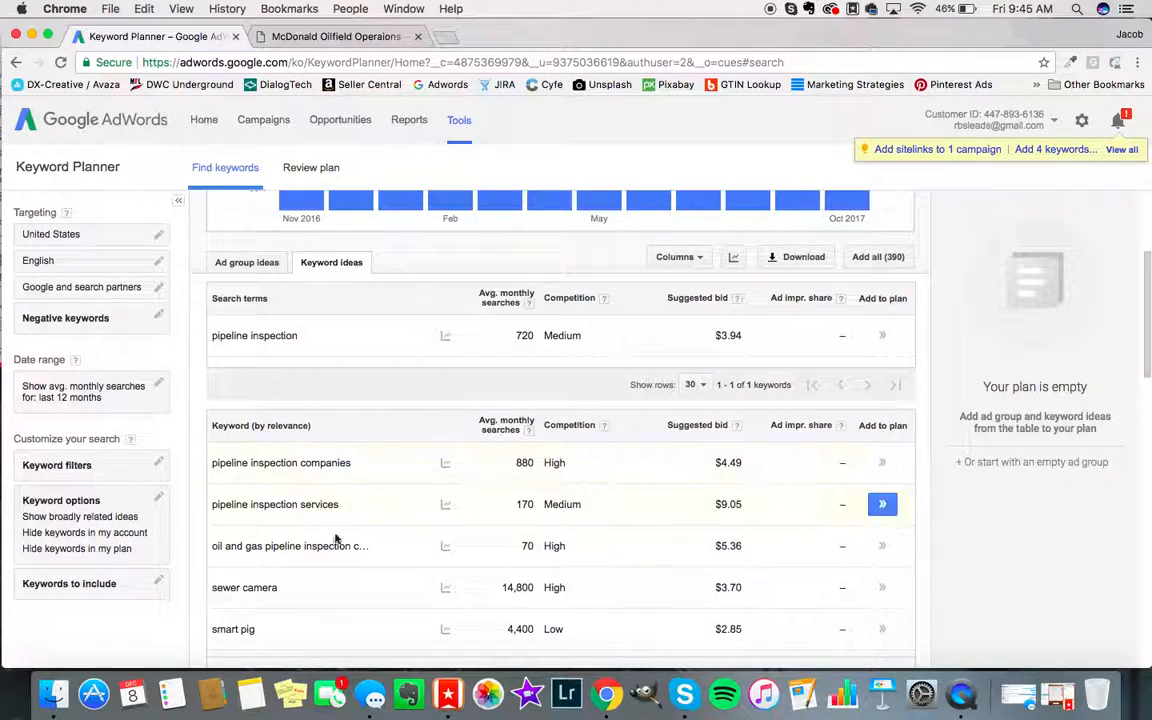
scroll(330, 540, up, 1)
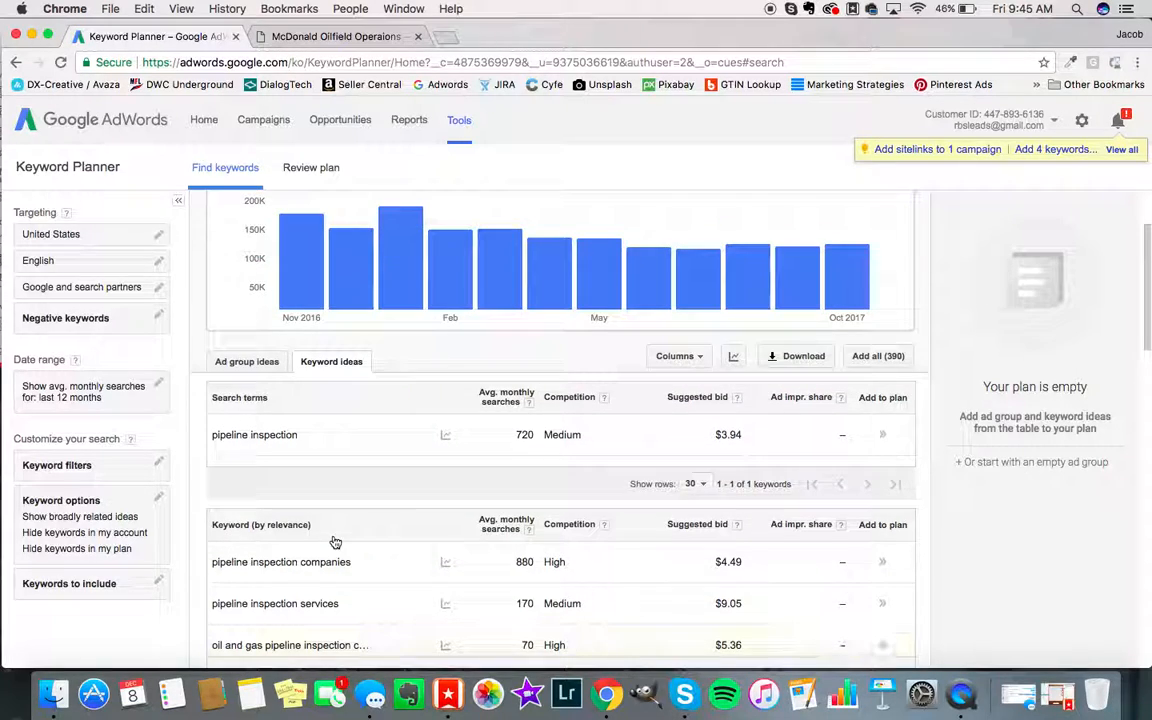
Show the ad group ideas and examine the search volume trends and the list of suggested ad groups.
click(246, 363)
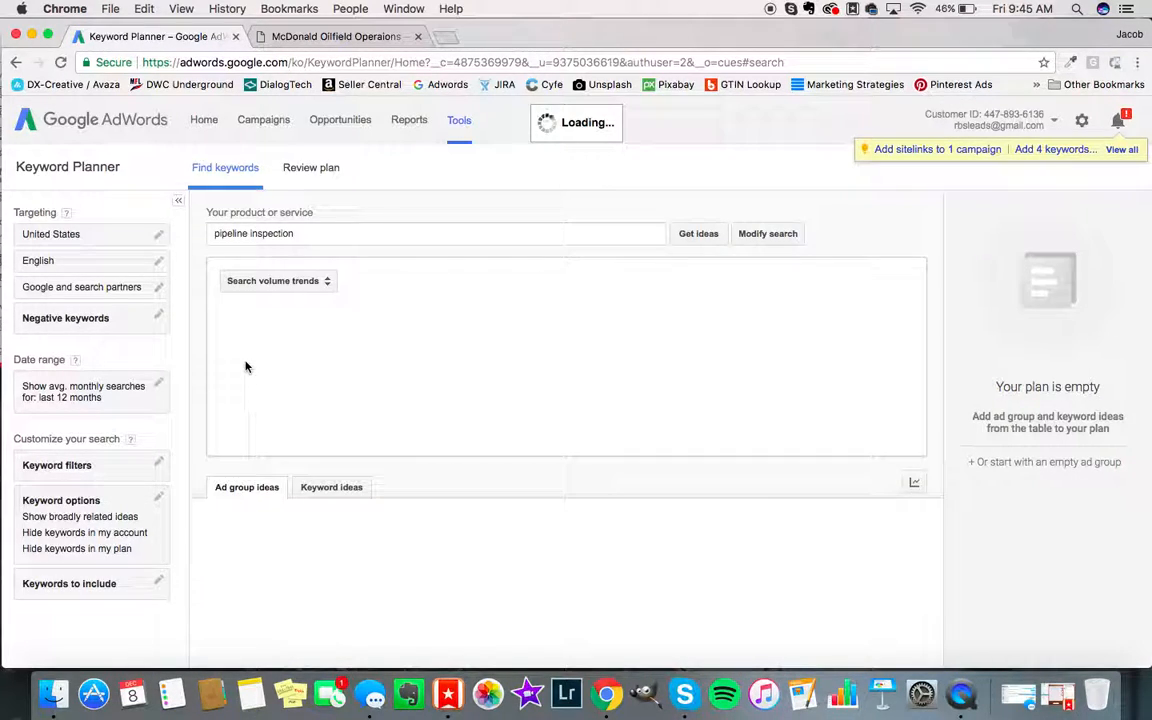
scroll(655, 488, down, 3)
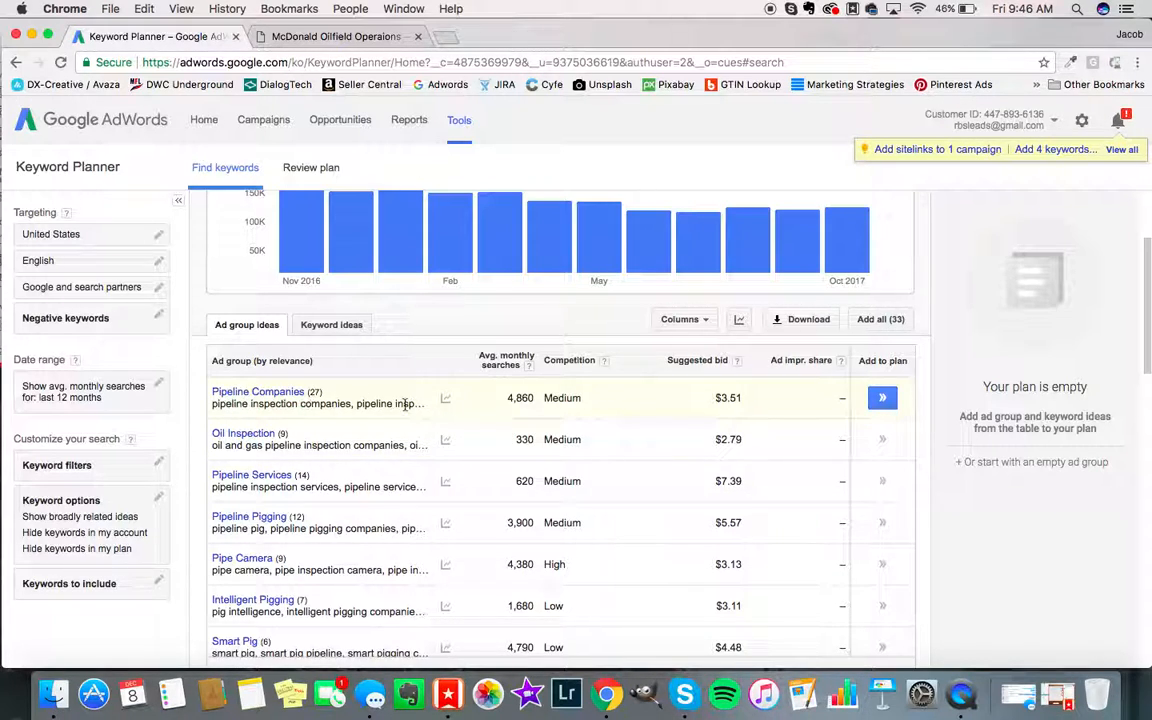
scroll(405, 405, up, 3)
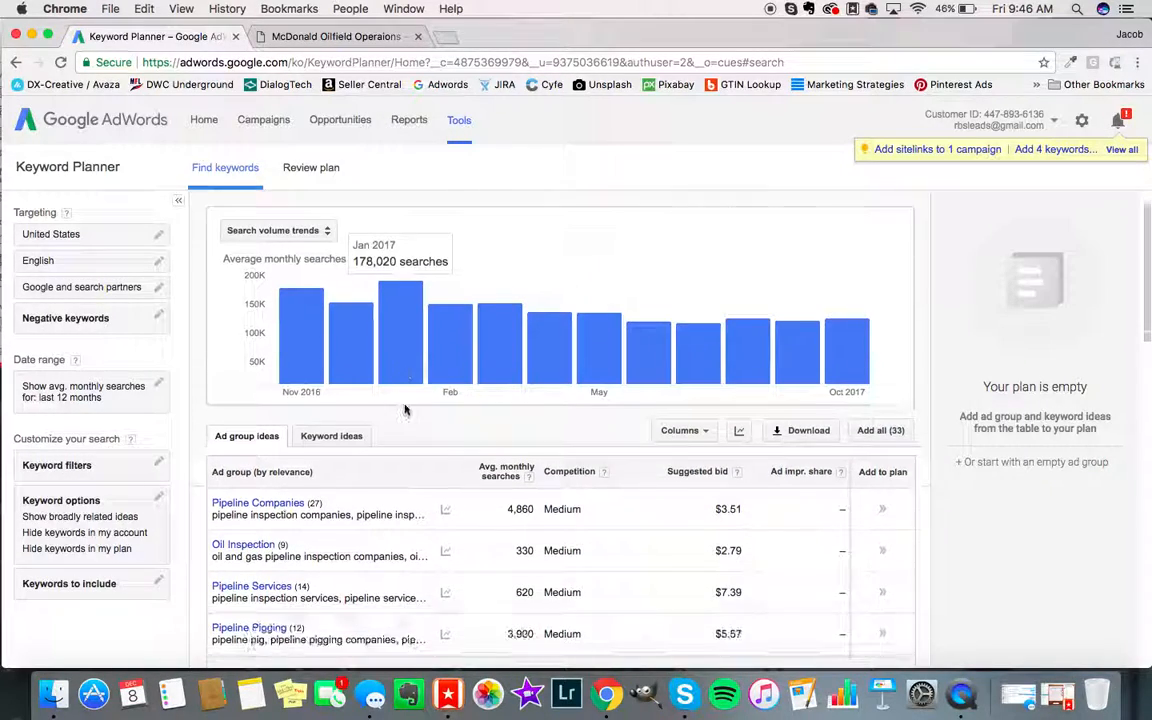
scroll(405, 408, down, 5)
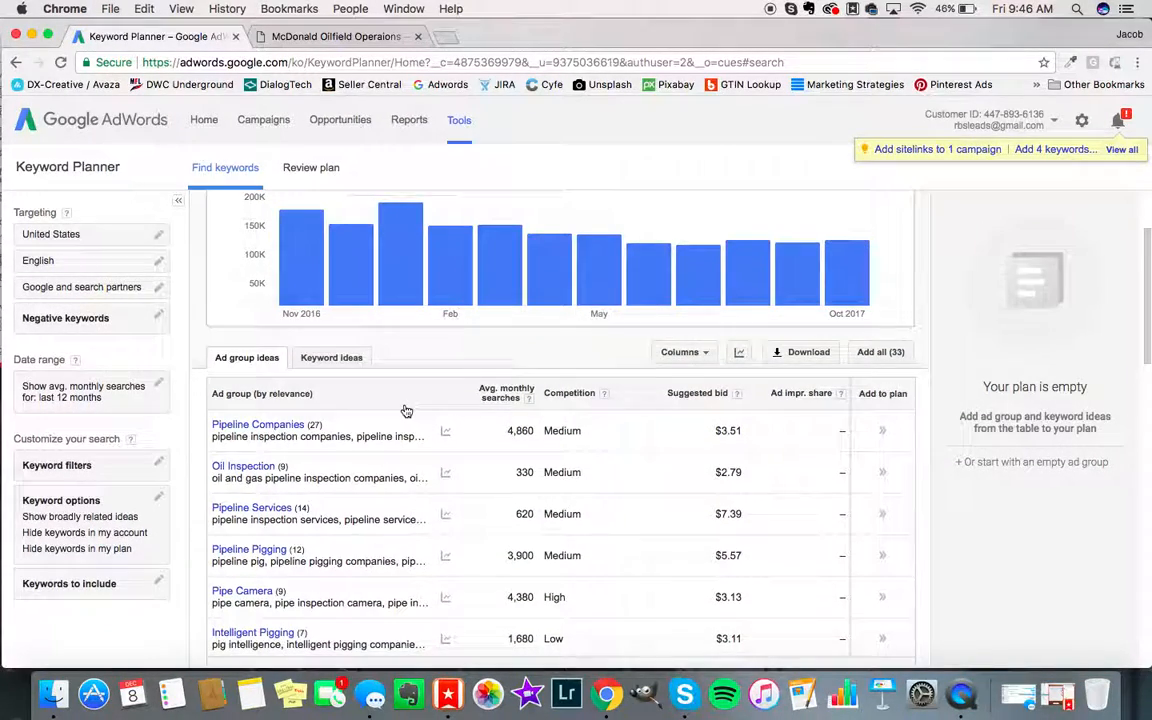
scroll(405, 408, up, 3)
scroll(406, 410, up, 2)
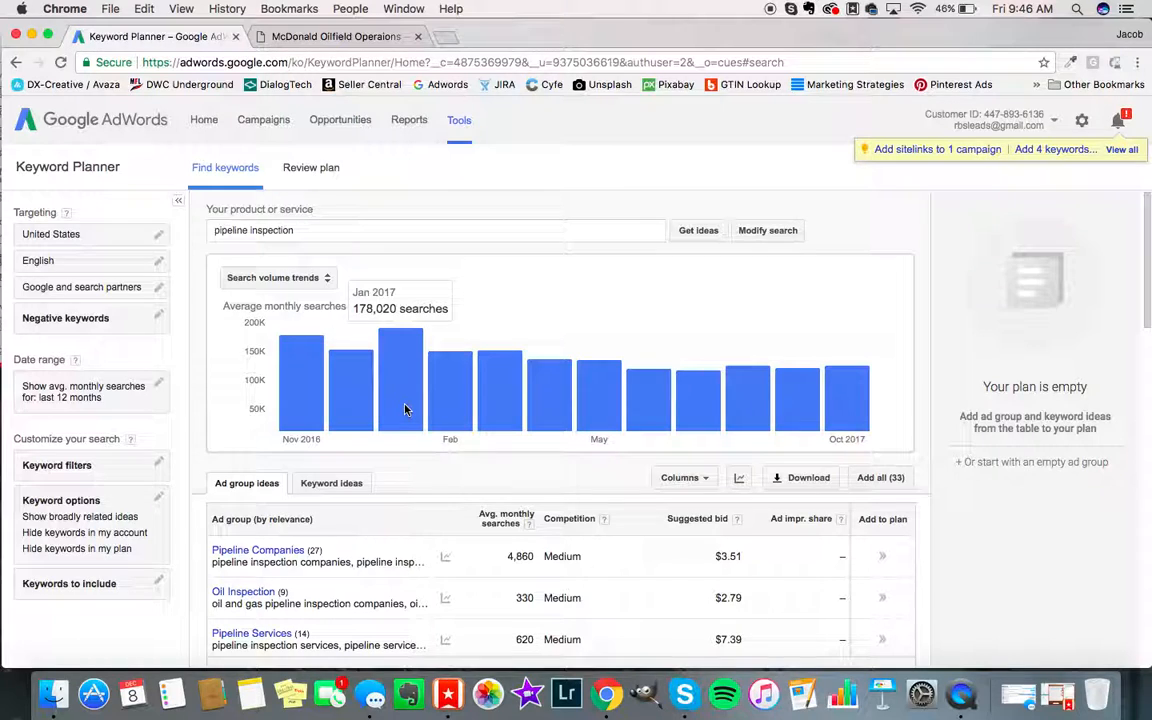
scroll(300, 440, down, 3)
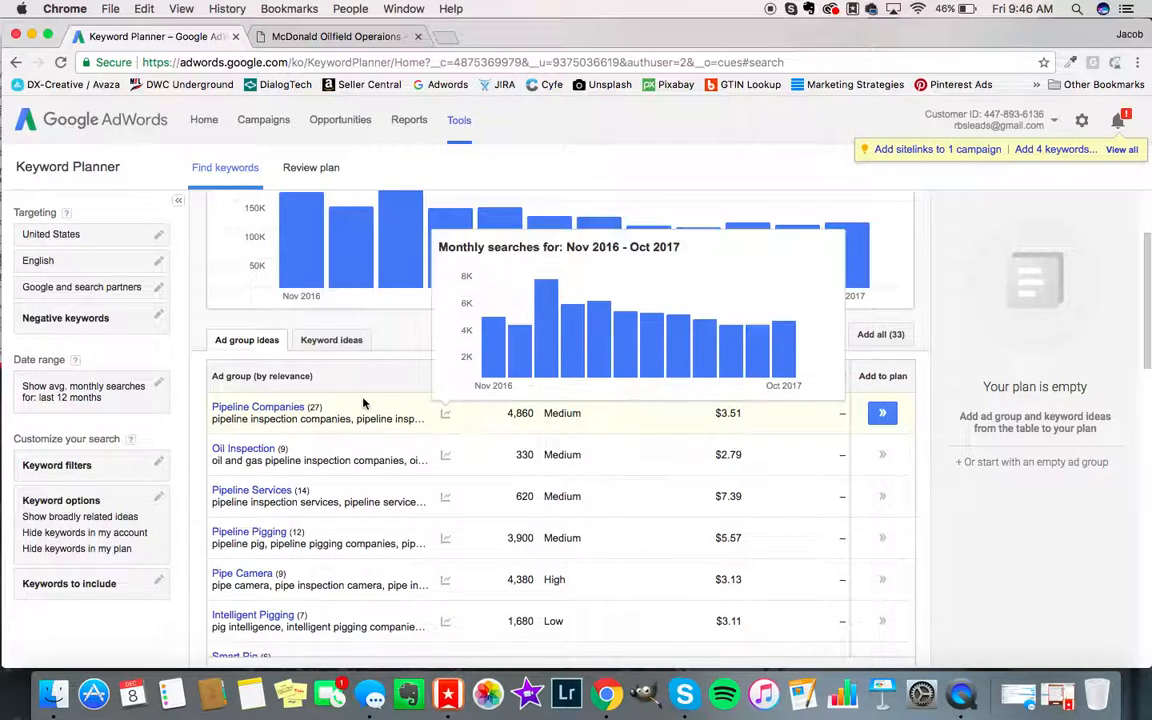
Open the Pipeline Companies ad group and examine the keywords it contains.
click(287, 411)
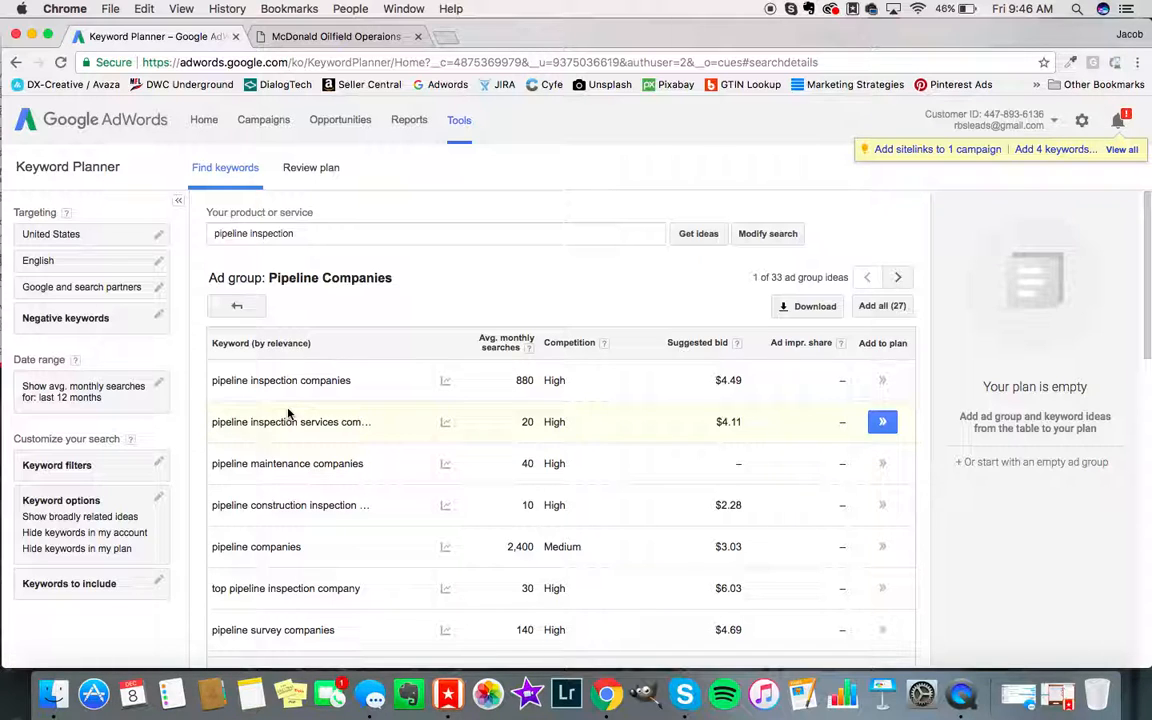
scroll(287, 411, down, 5)
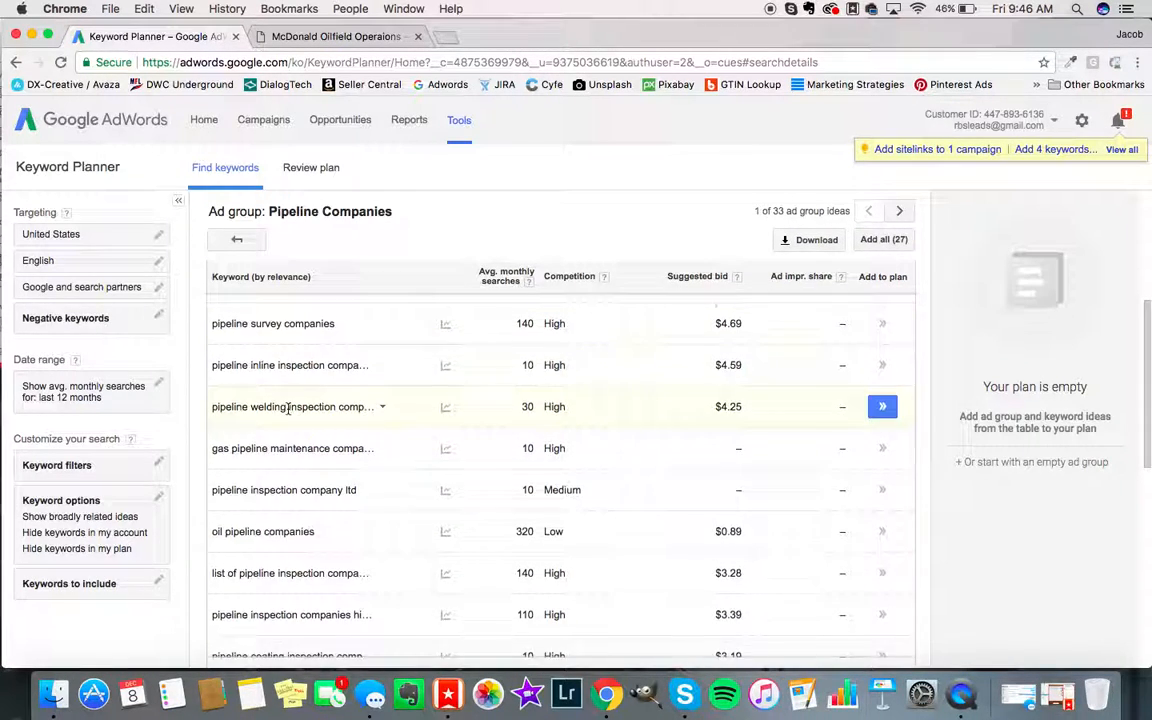
scroll(287, 407, down, 2)
scroll(287, 410, down, 3)
scroll(288, 412, down, 7)
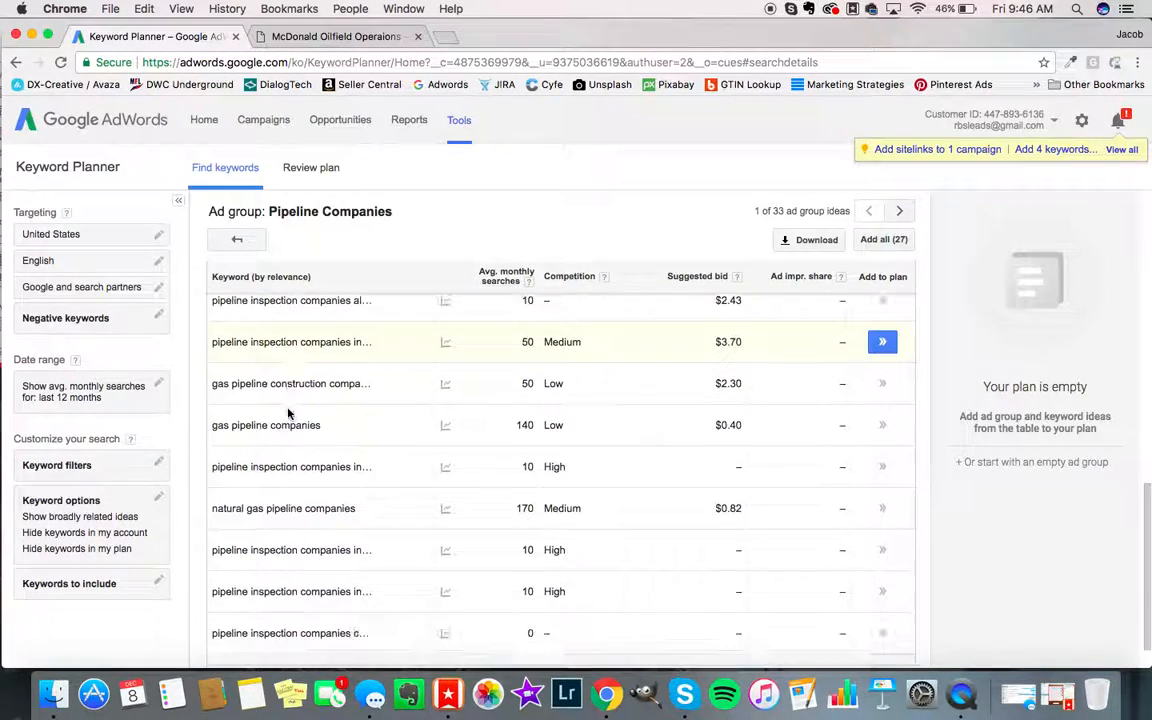
scroll(288, 411, down, 2)
scroll(288, 411, up, 8)
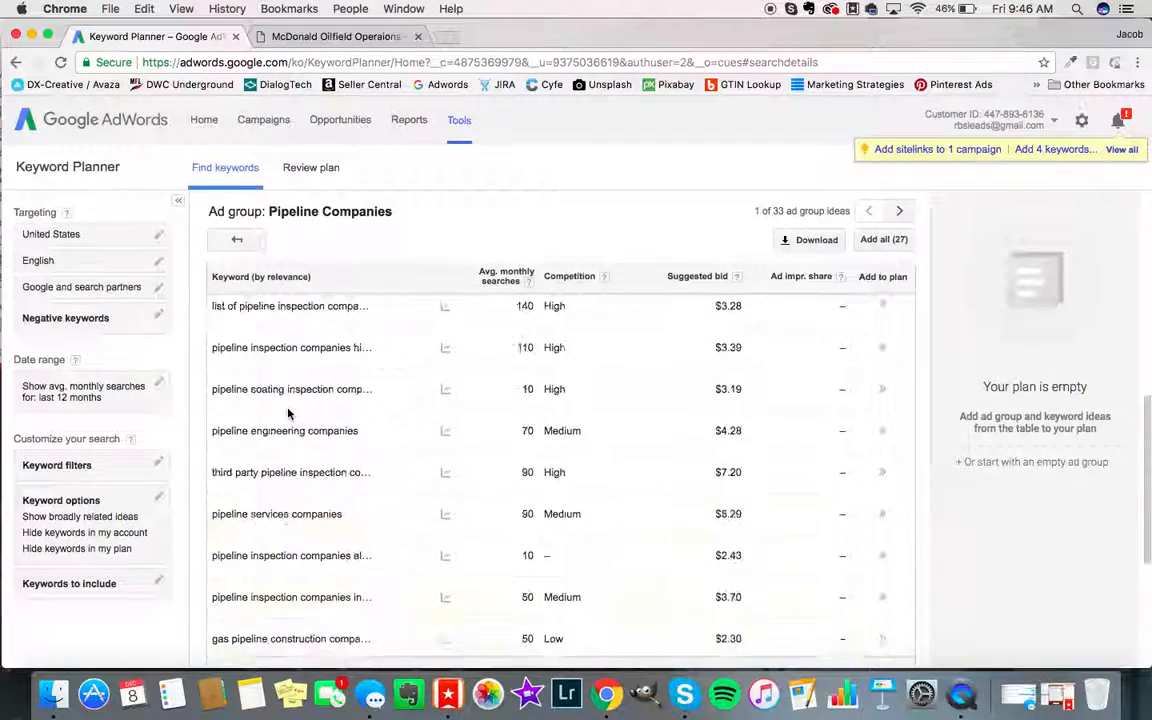
Return to the ad group ideas, add Pipeline Companies to the plan and raise the bid range's upper limit to $4.17.
click(237, 240)
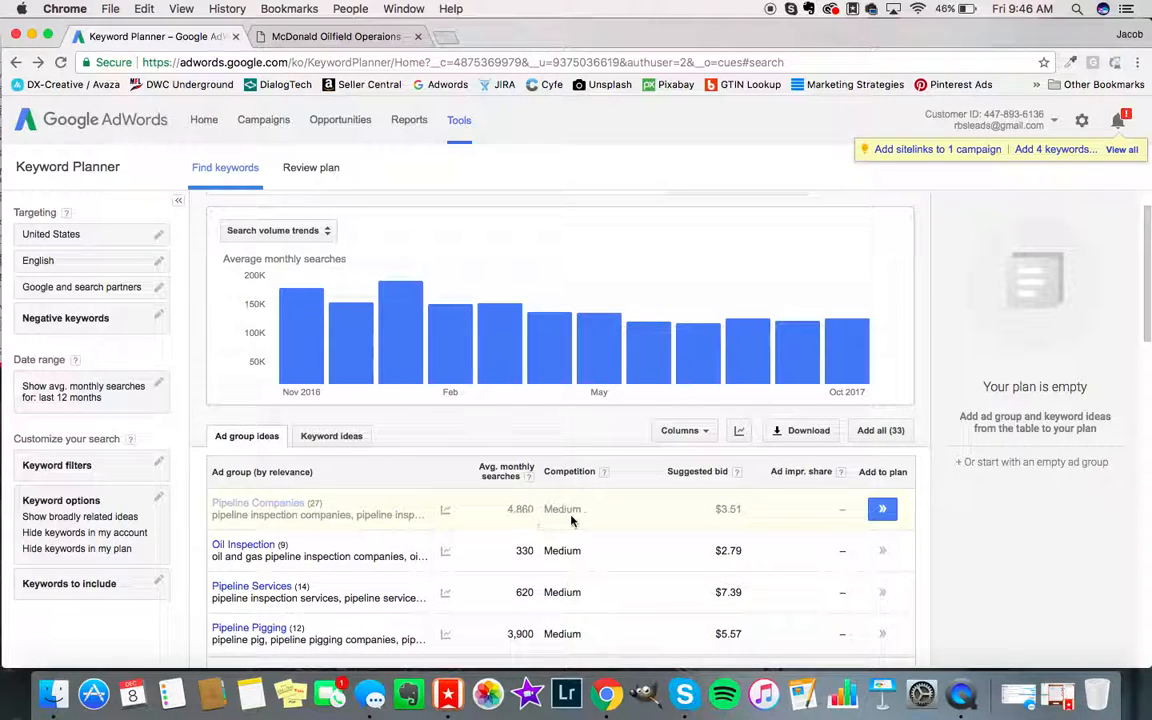
click(881, 511)
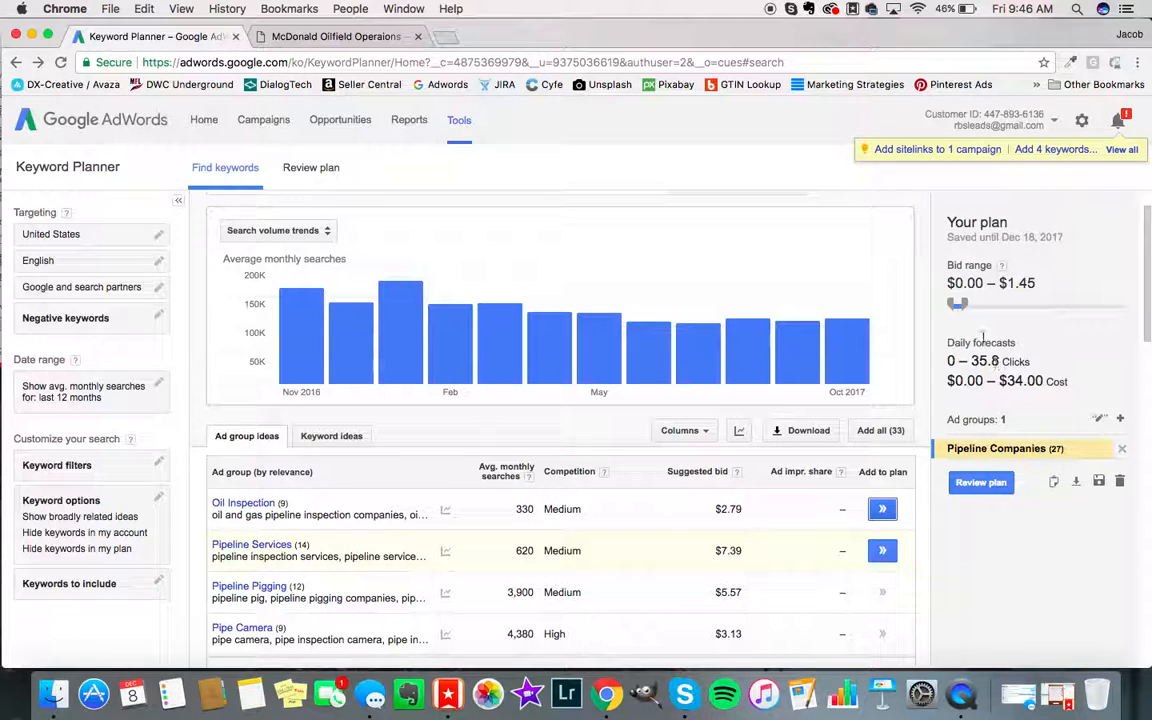
drag(958, 303, 968, 305)
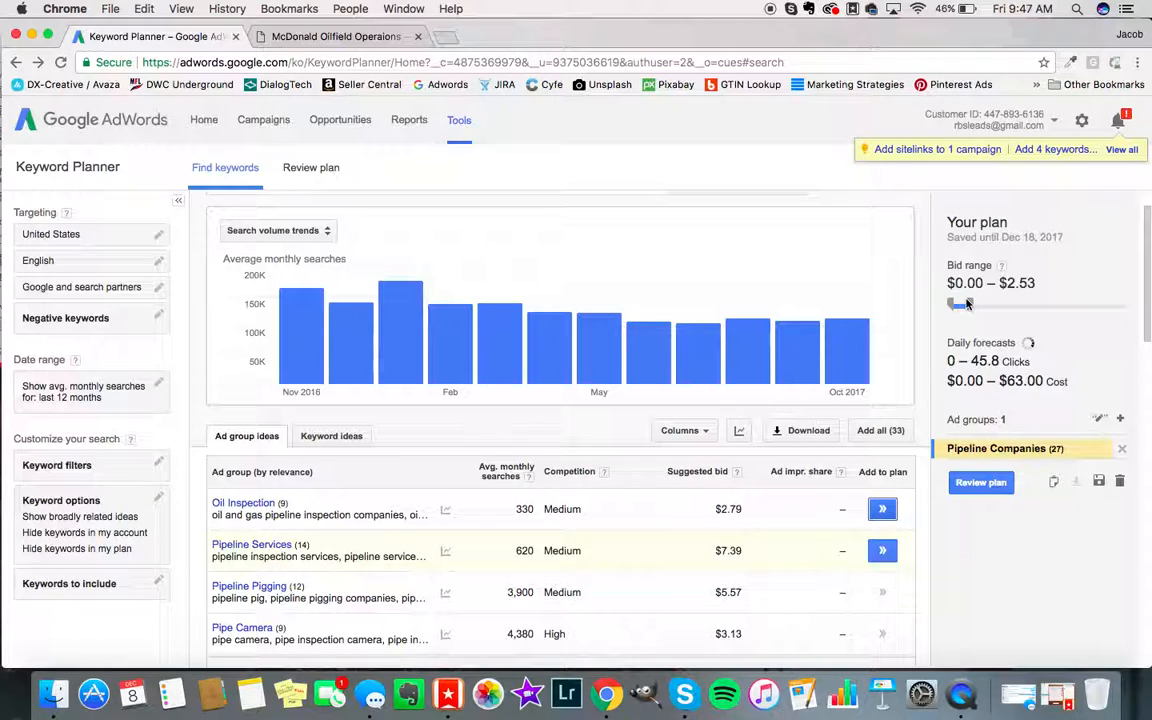
drag(970, 305, 975, 304)
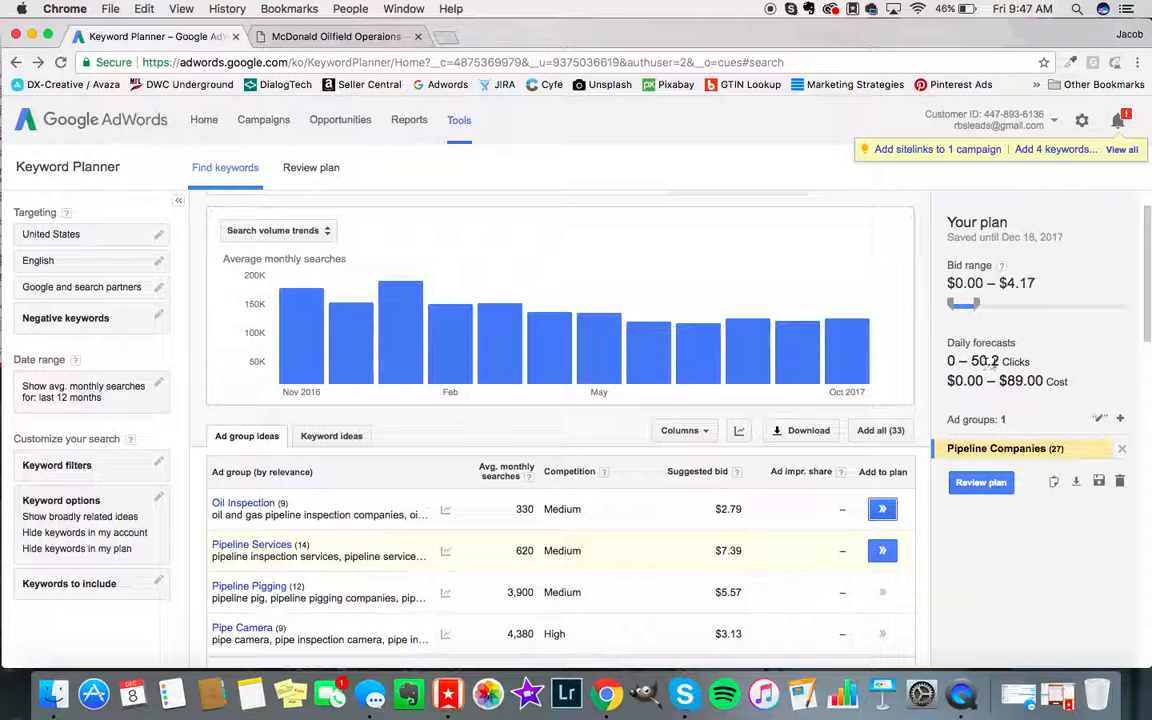
scroll(380, 515, down, 2)
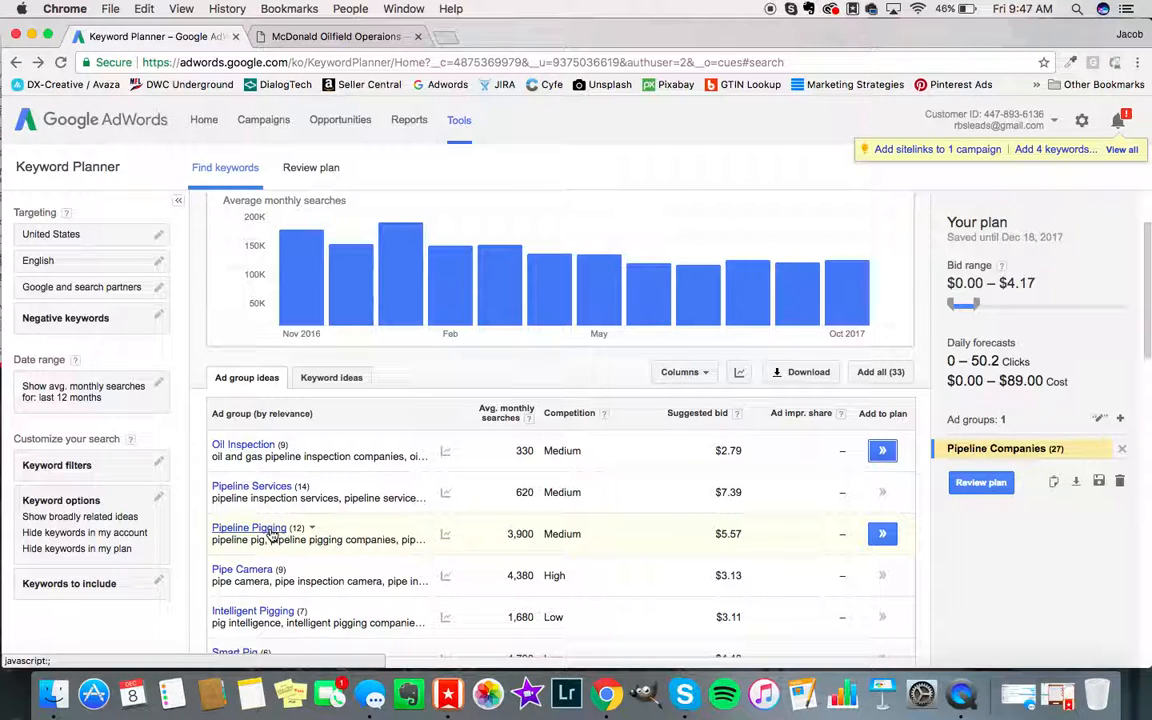
Open the Pipeline Pigging ad group to examine its keywords, return to the ad group ideas and add that group to the plan.
click(268, 530)
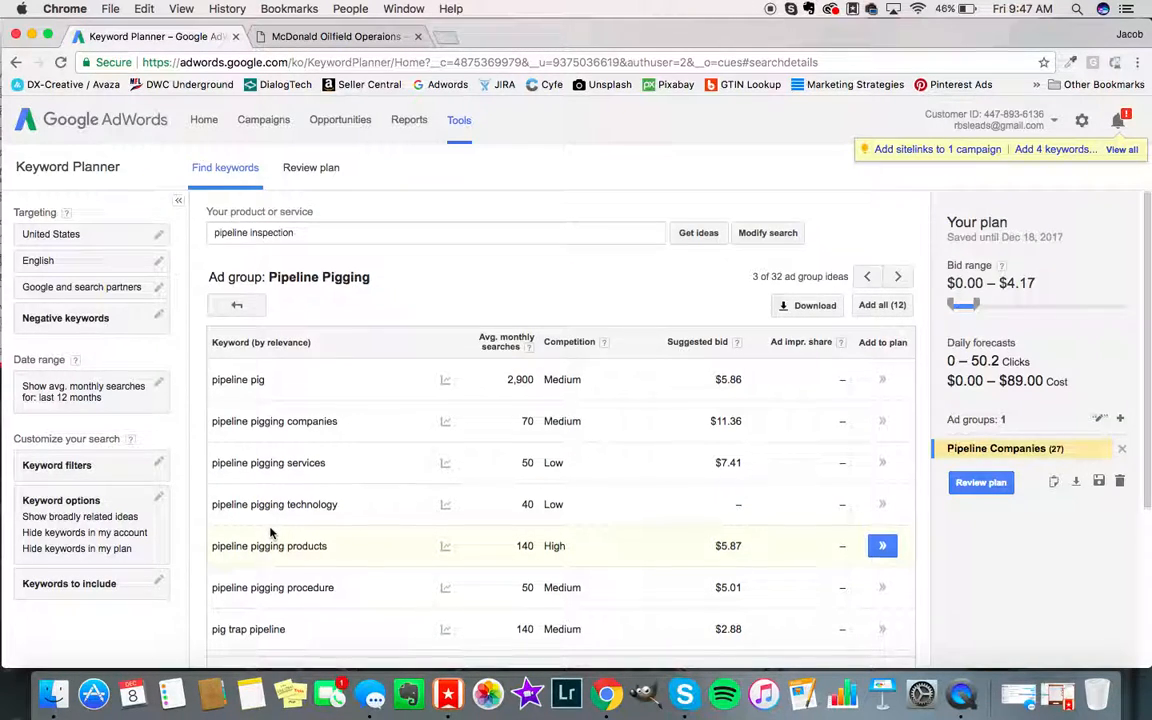
scroll(270, 534, down, 3)
scroll(270, 534, down, 2)
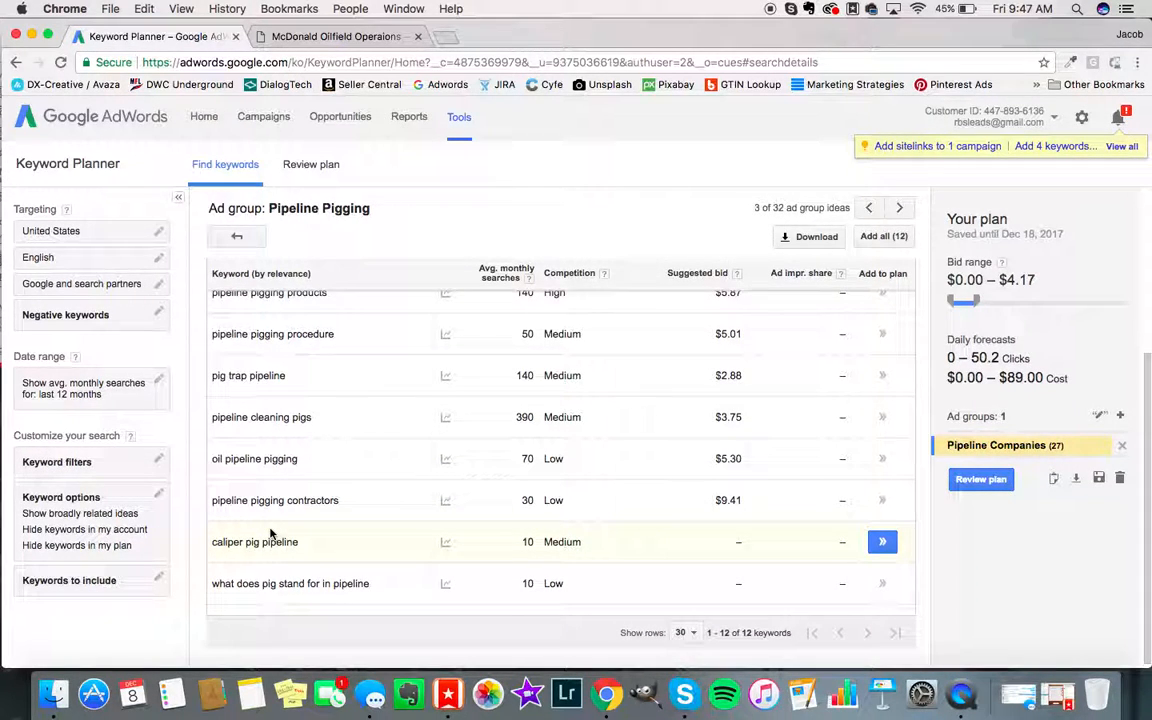
scroll(270, 534, up, 3)
scroll(270, 534, down, 3)
scroll(232, 530, up, 5)
click(238, 305)
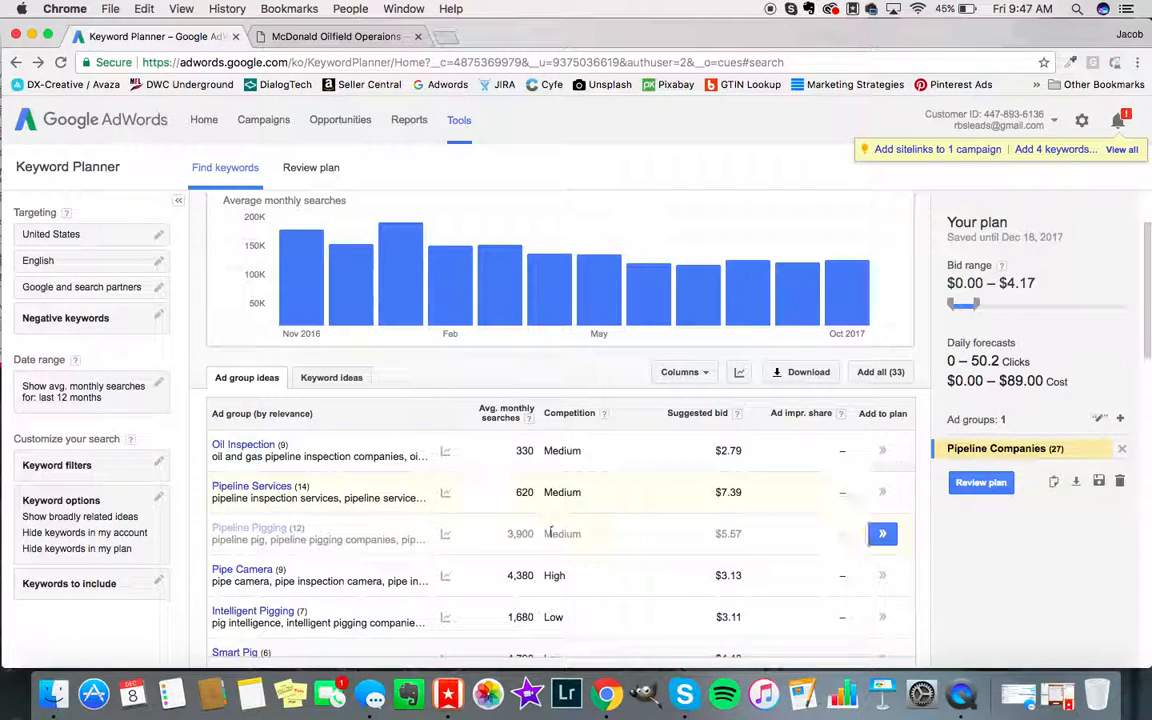
click(882, 533)
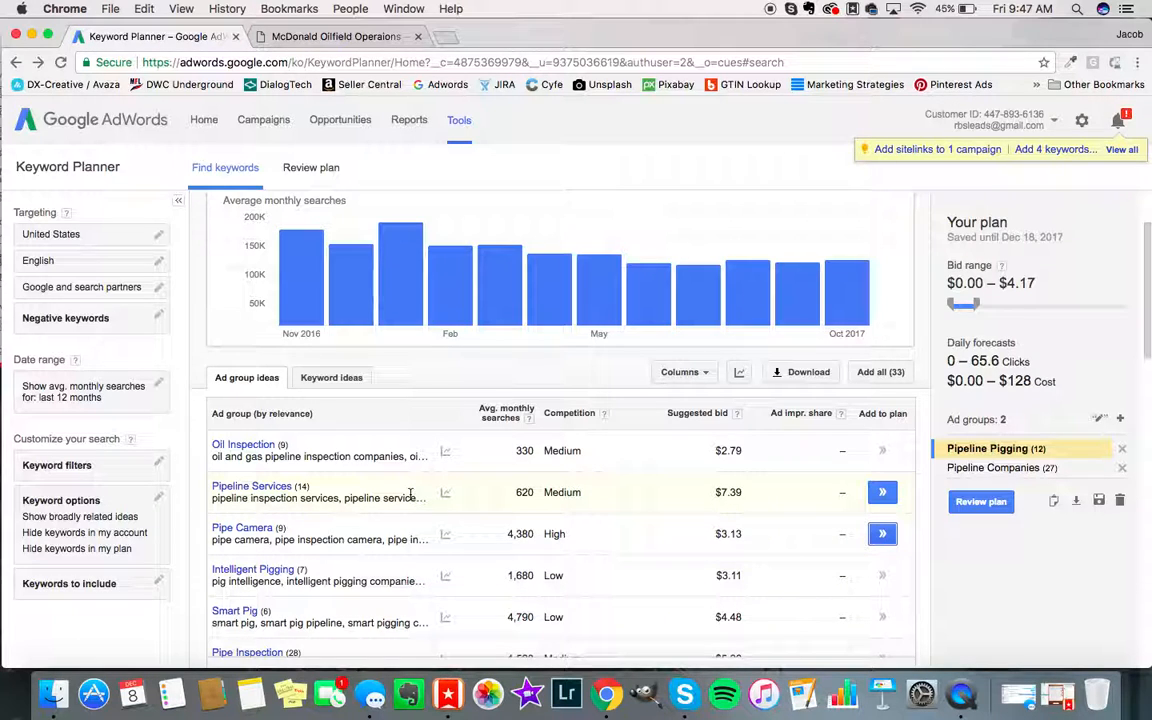
Open the Intelligent Pigging ad group to examine its keywords, then return and look over the other ad group ideas.
scroll(280, 535, down, 2)
click(275, 511)
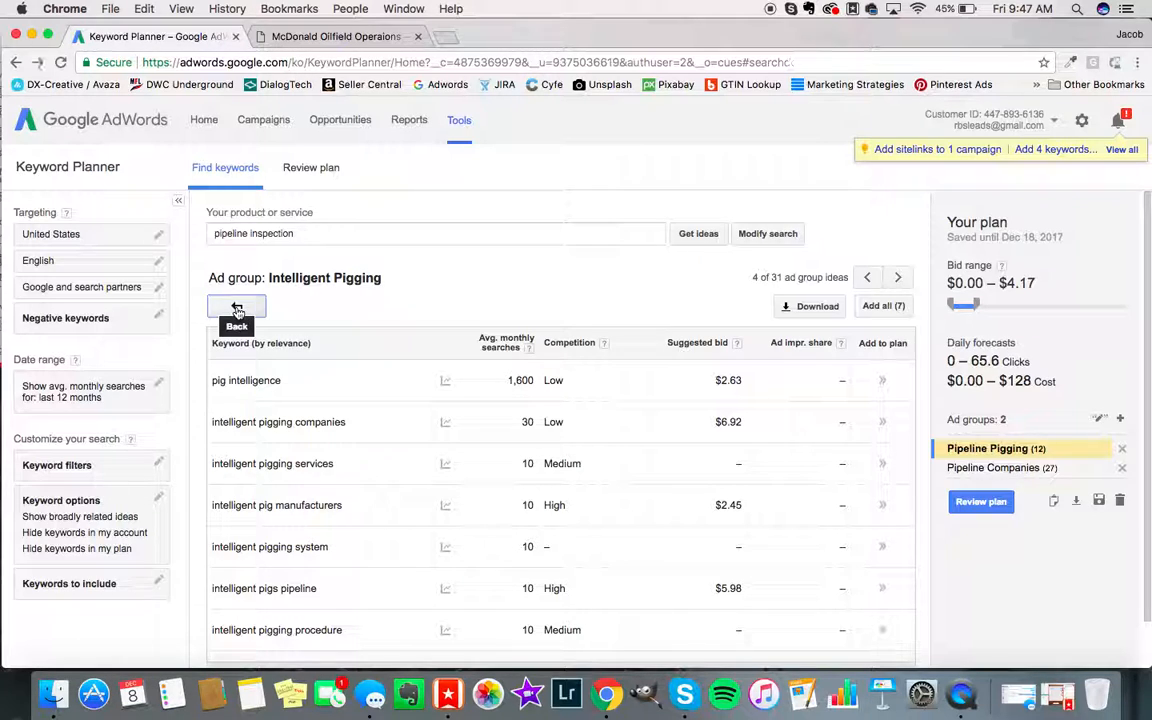
click(237, 311)
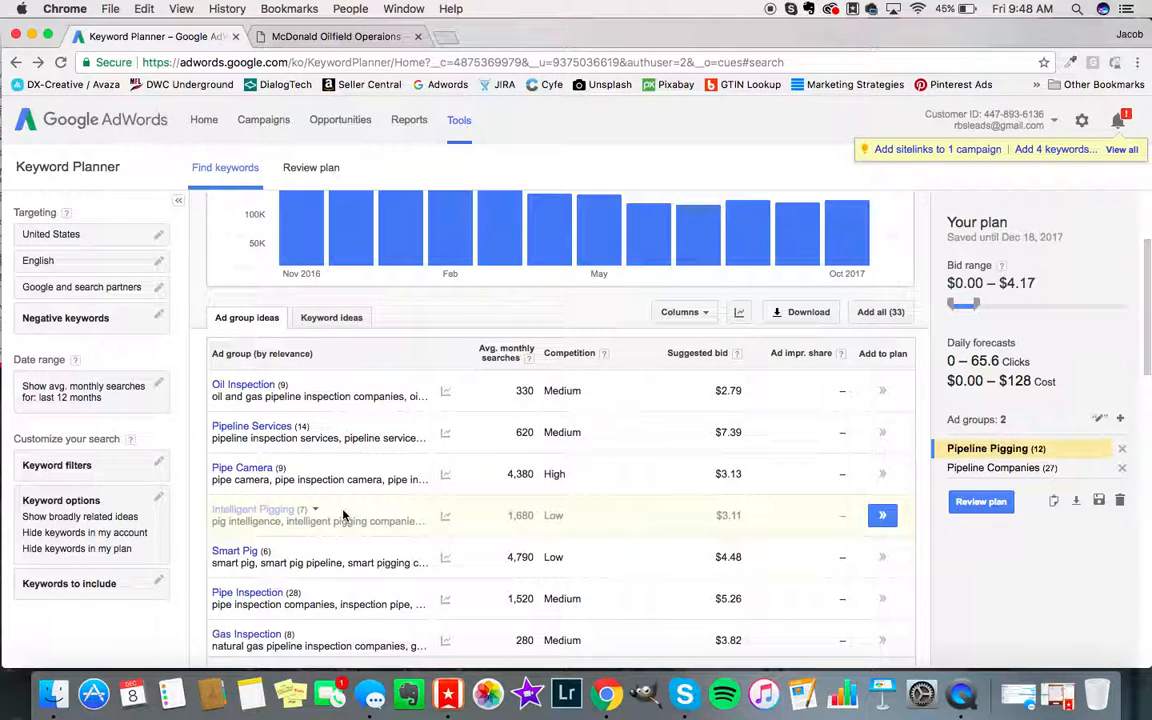
scroll(343, 514, down, 3)
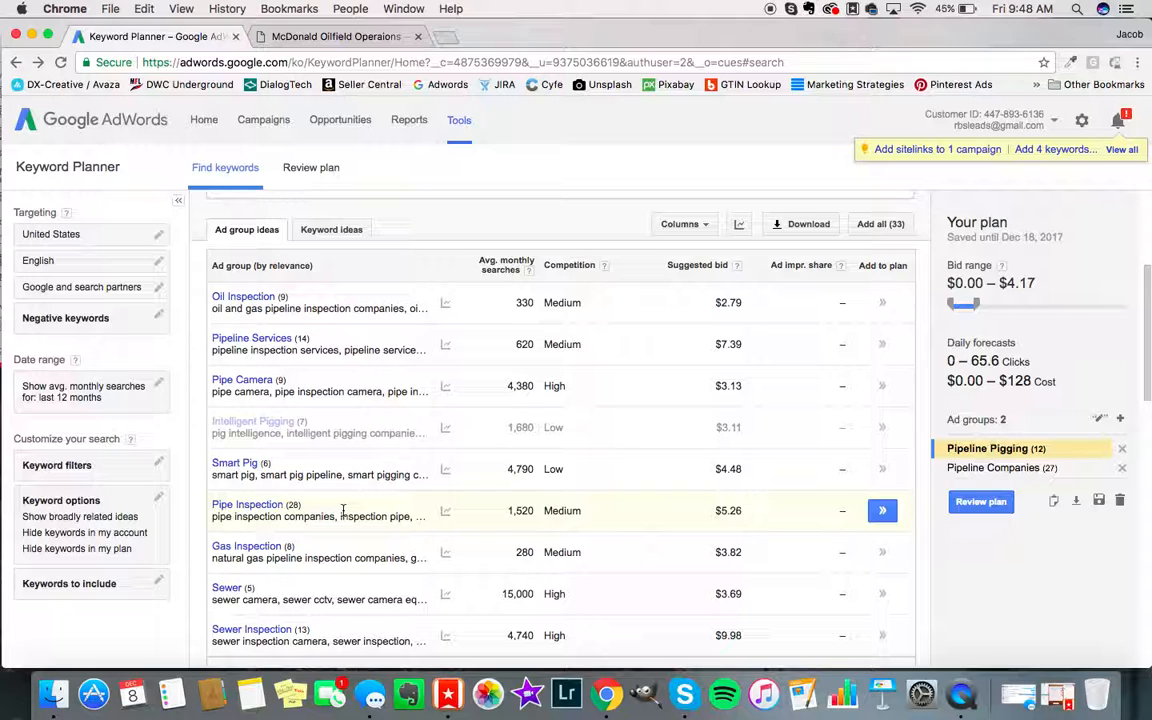
scroll(343, 514, up, 3)
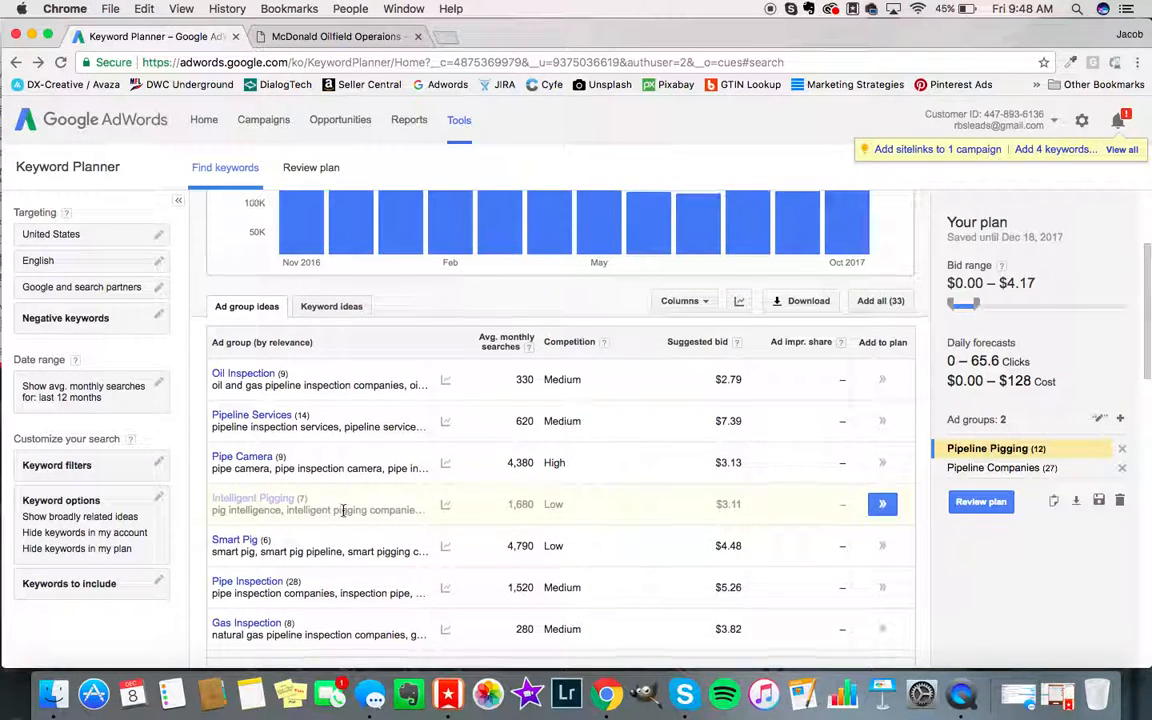
scroll(343, 514, up, 1)
scroll(336, 456, up, 1)
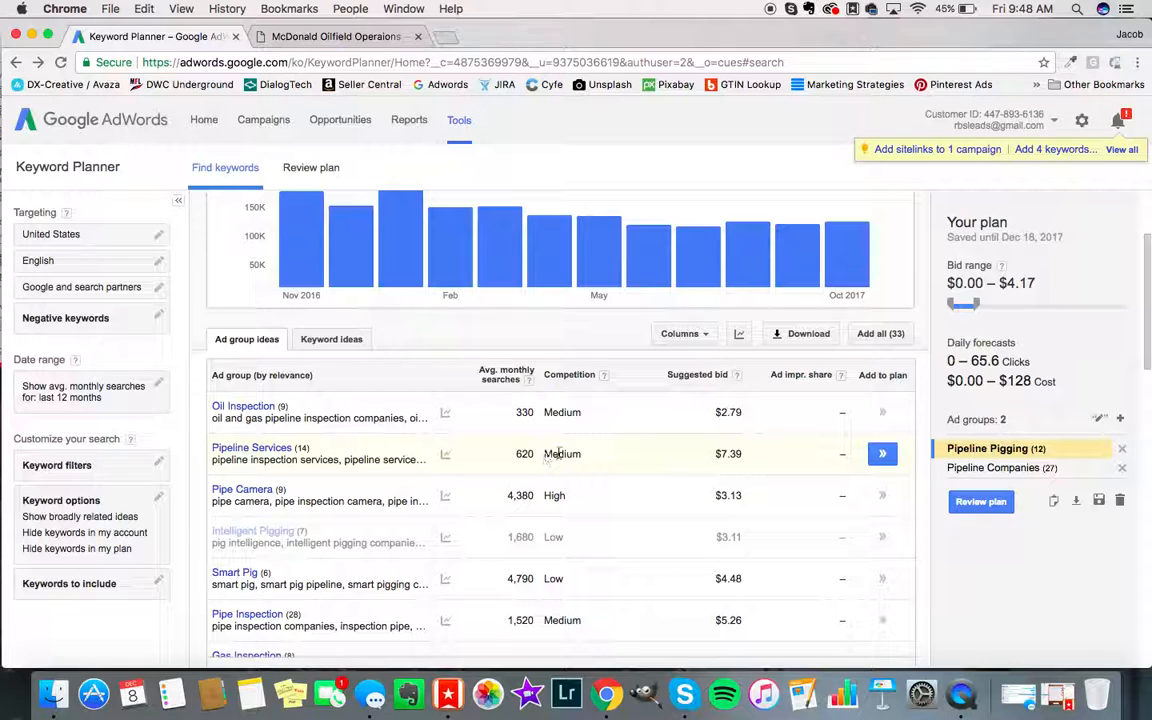
Add the Pipeline Services and Oil Inspection ad groups to the plan and look over the remaining ad group ideas.
click(882, 453)
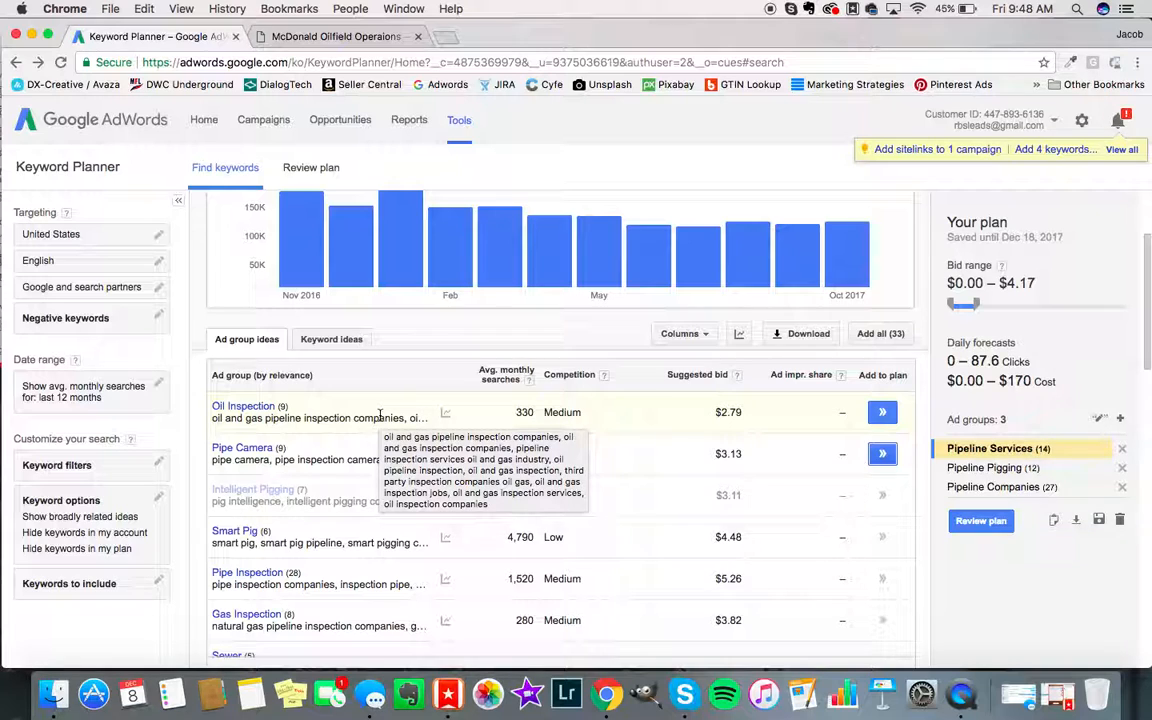
click(883, 412)
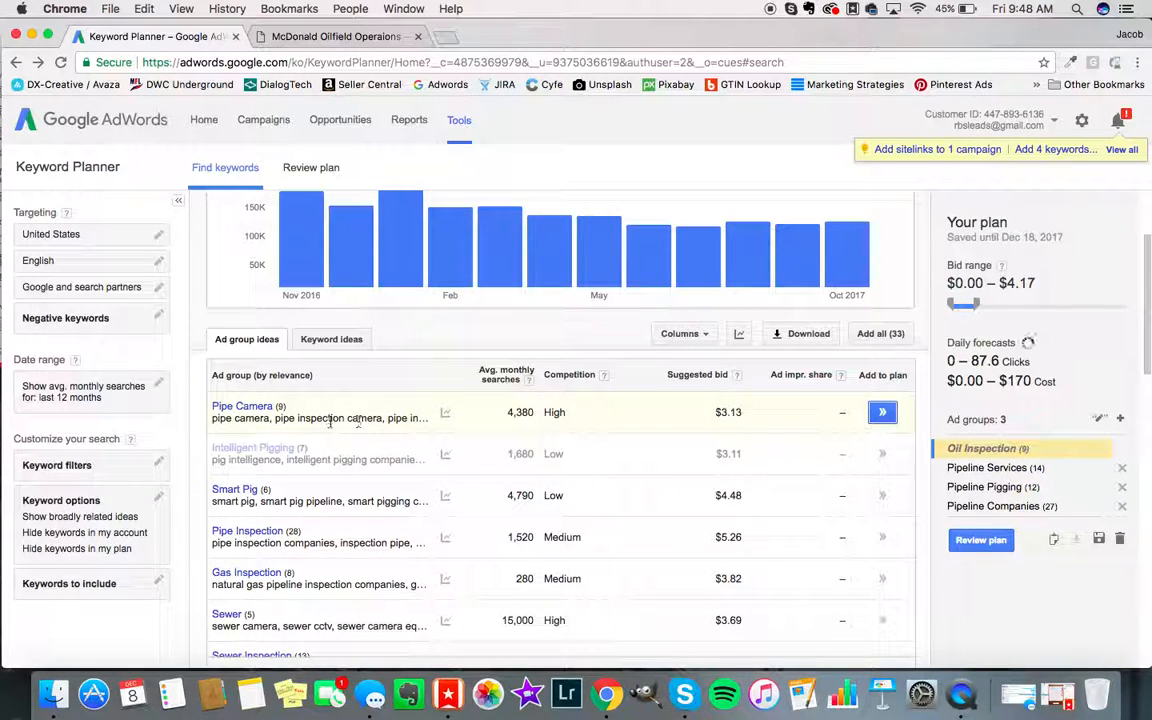
scroll(330, 420, down, 1)
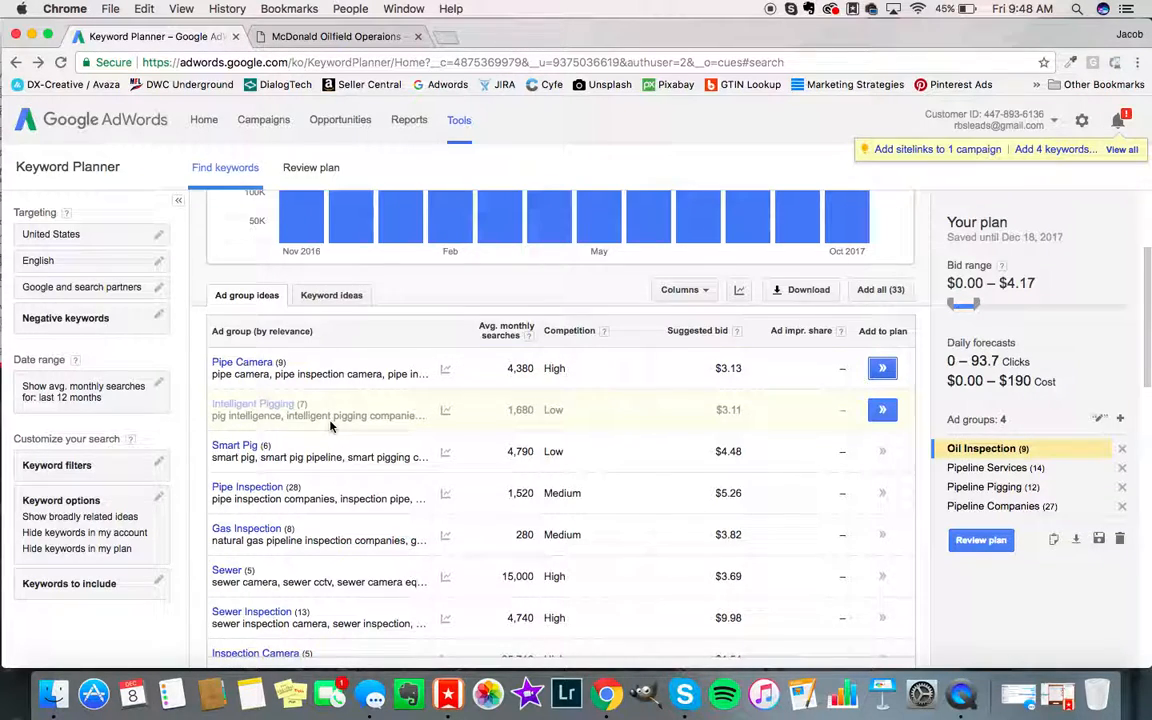
scroll(330, 425, up, 2)
scroll(330, 426, down, 5)
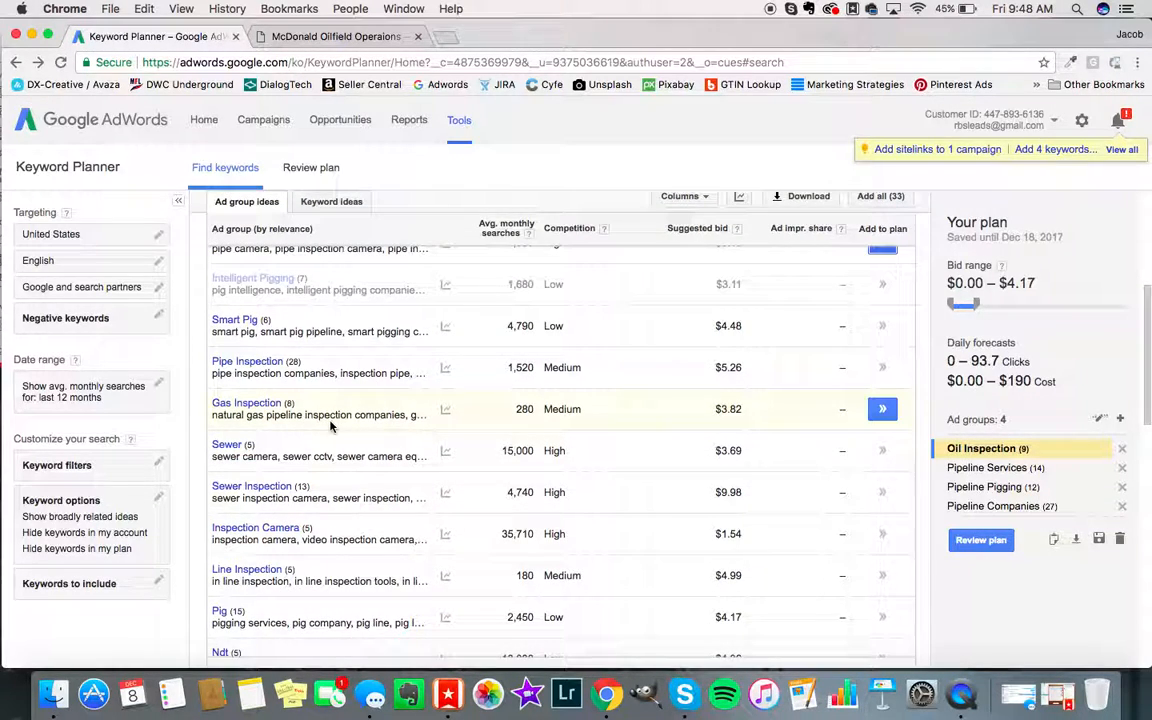
Raise the upper limit of the plan's bid range to $5.14.
scroll(331, 426, up, 8)
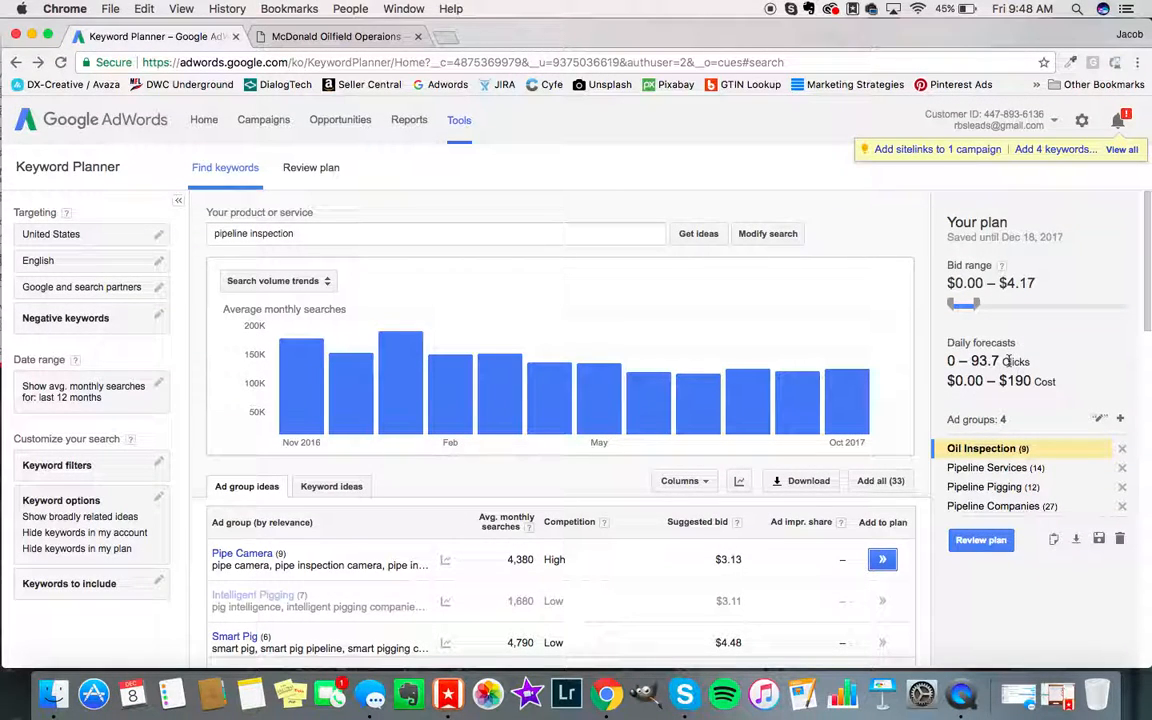
drag(973, 302, 979, 303)
scroll(266, 302, down, 1)
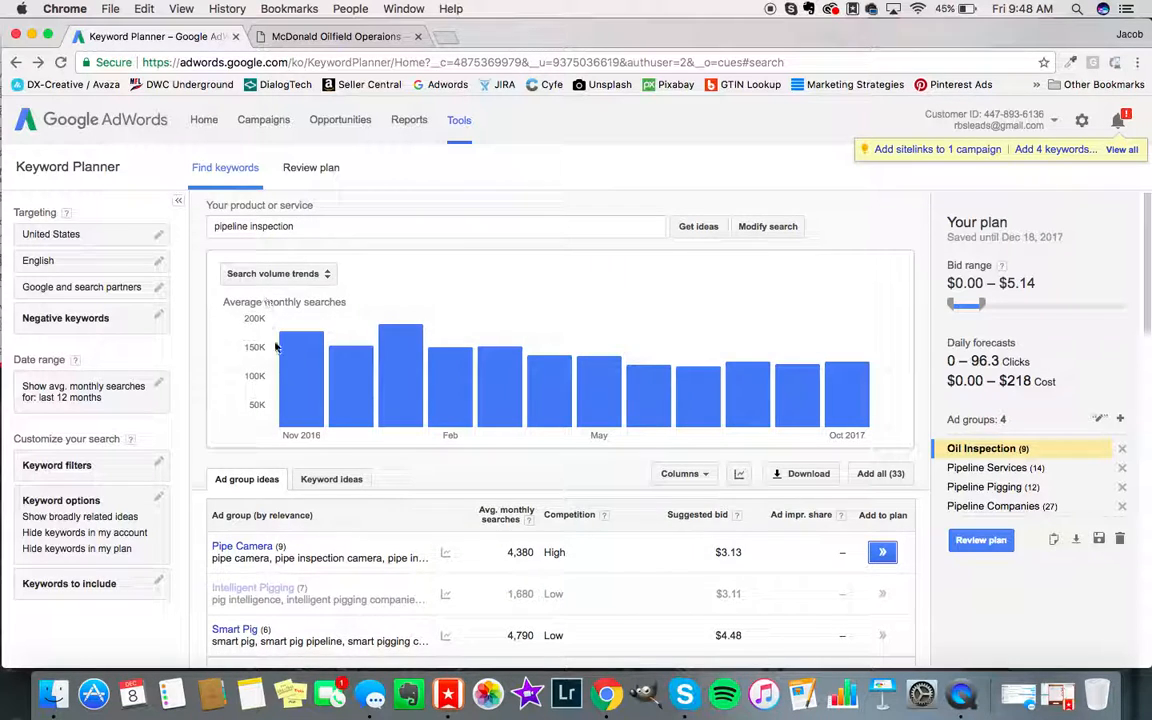
Show the keyword ideas and create a new ad group named Pipeline Inspection in the plan.
click(334, 482)
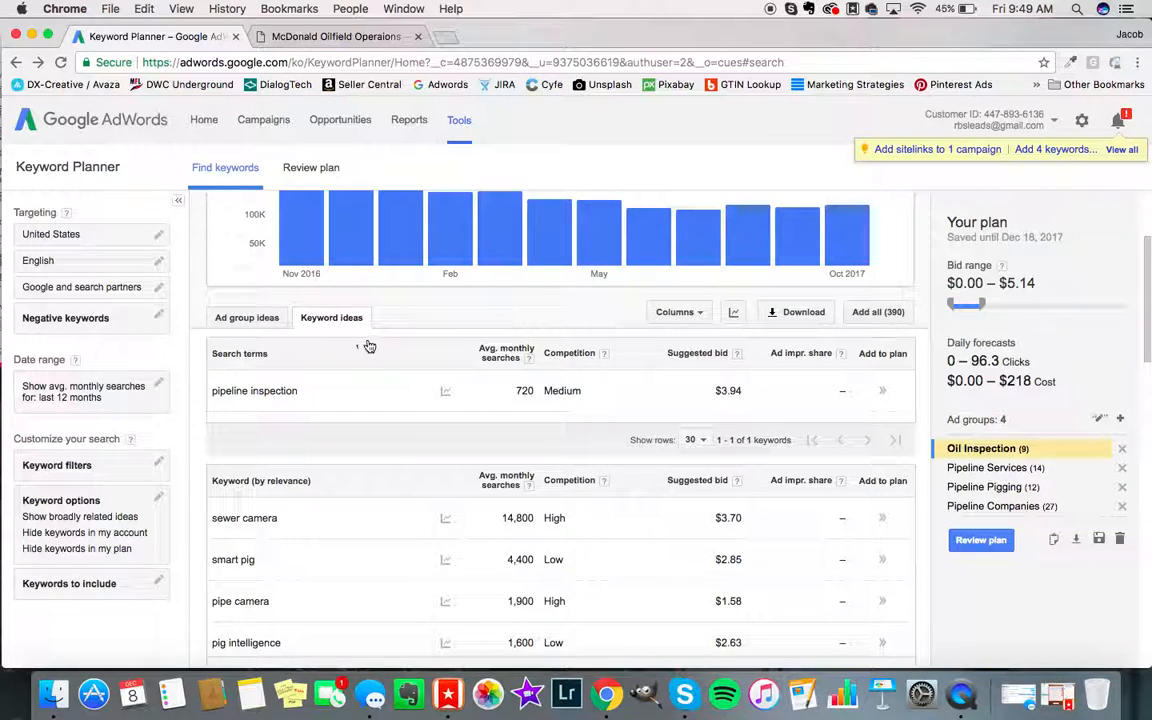
scroll(380, 343, up, 2)
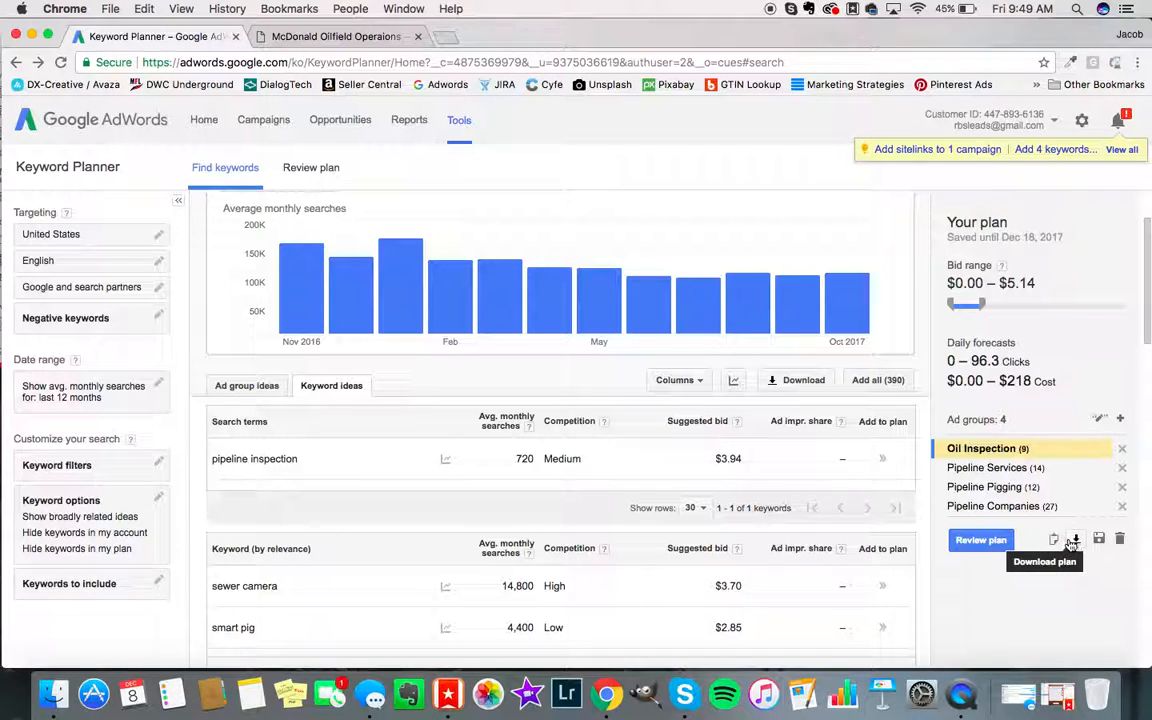
click(1120, 420)
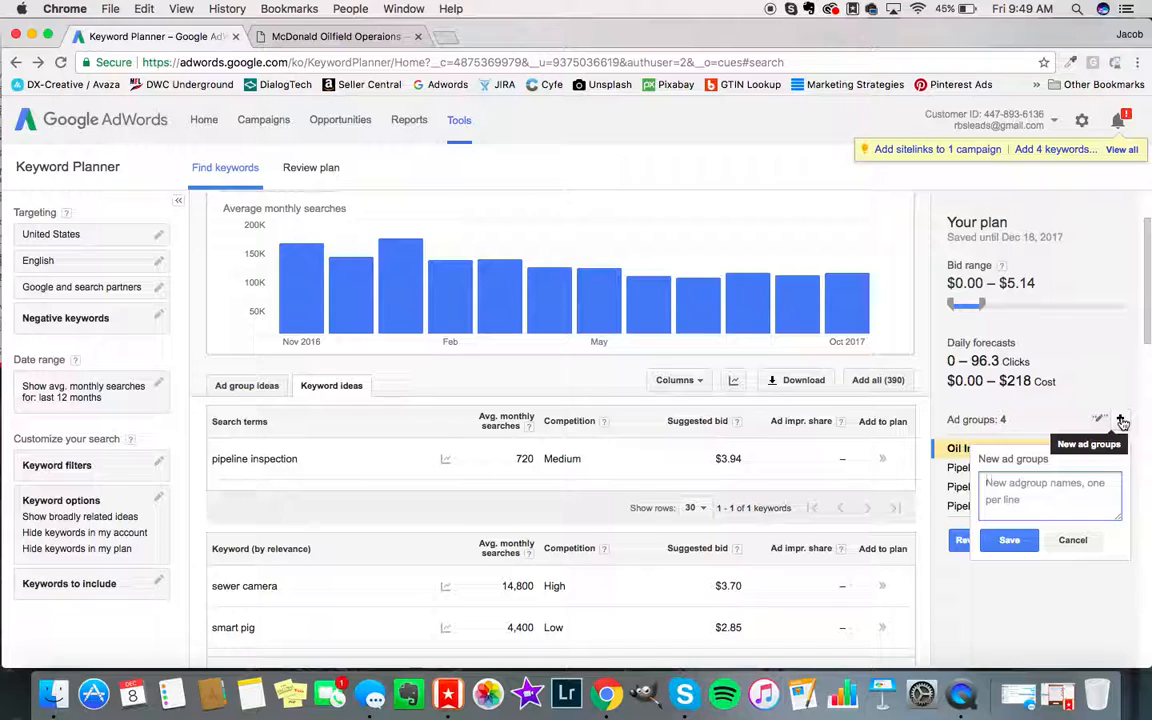
text(Pipeline Inspectio)
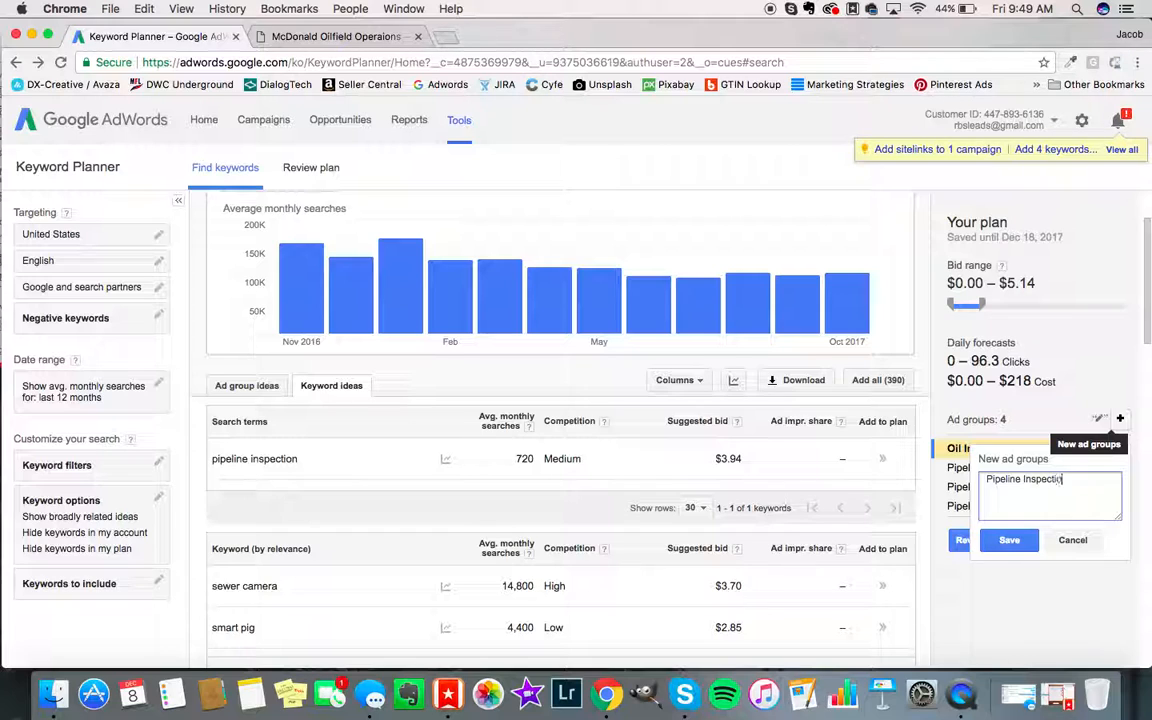
text(n)
click(1009, 540)
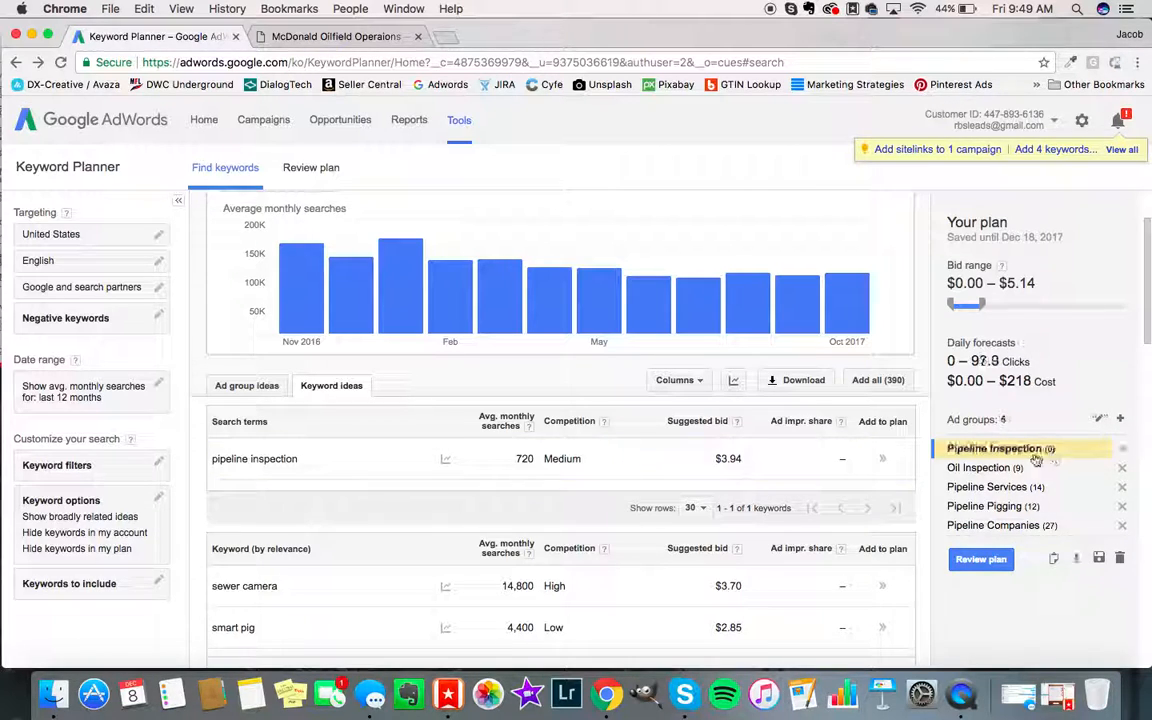
Add the search term "pipeline inspection" to the Pipeline Inspection ad group and look through the related keyword ideas.
click(880, 458)
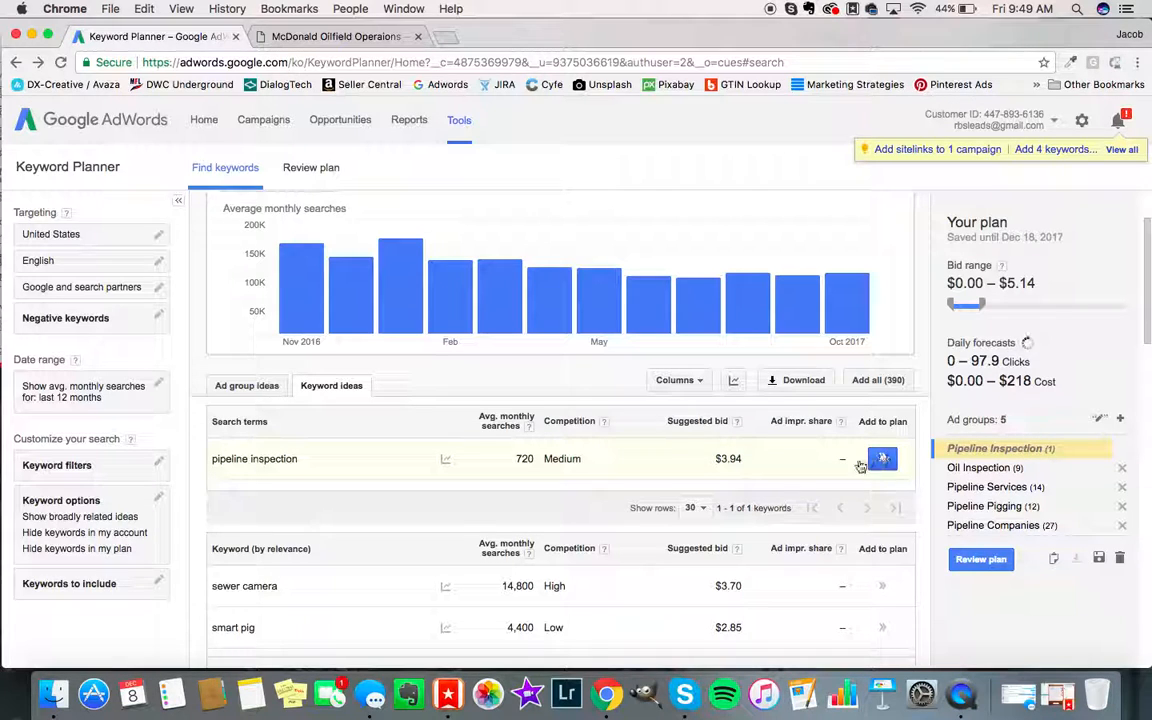
scroll(420, 480, down, 5)
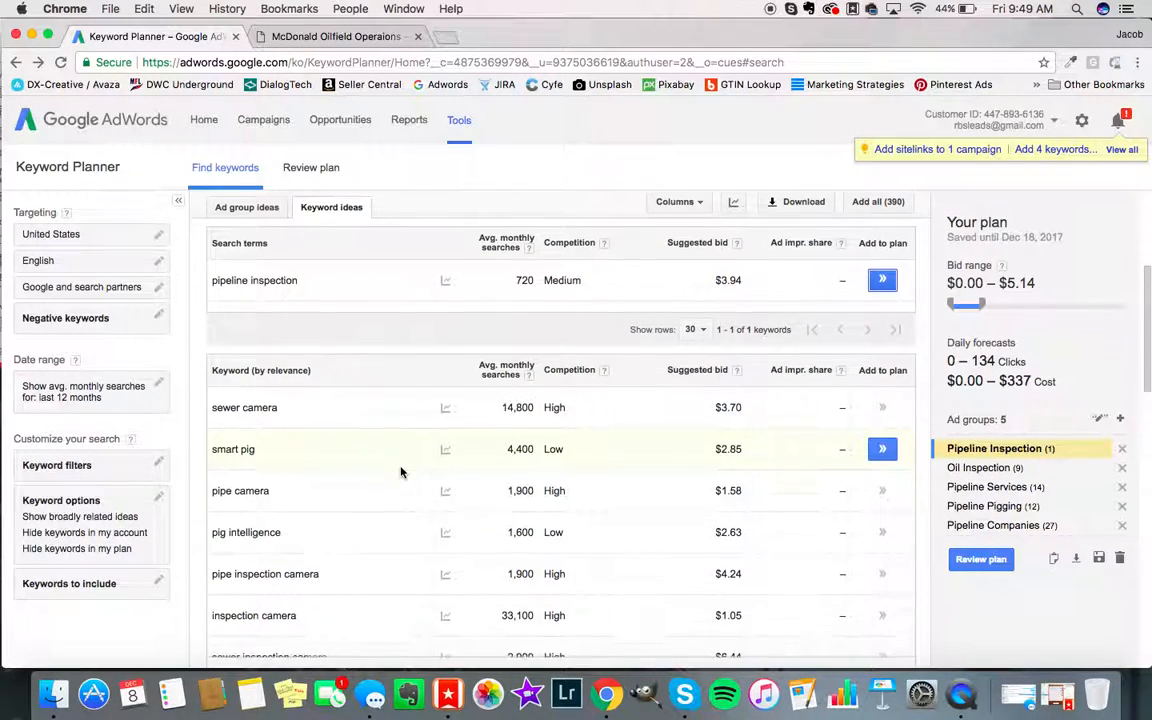
scroll(400, 472, down, 2)
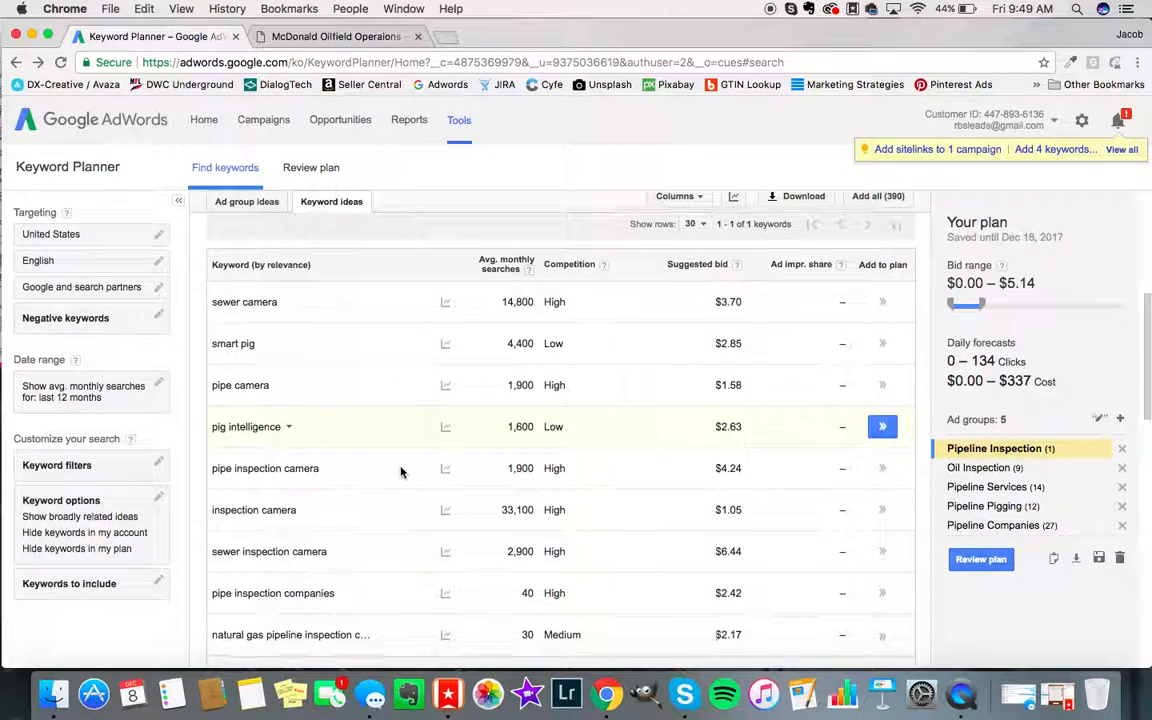
Change the product or service to "pipeline inspection companies" and get its keyword ideas.
scroll(400, 472, up, 6)
scroll(400, 472, up, 2)
double_click(343, 239)
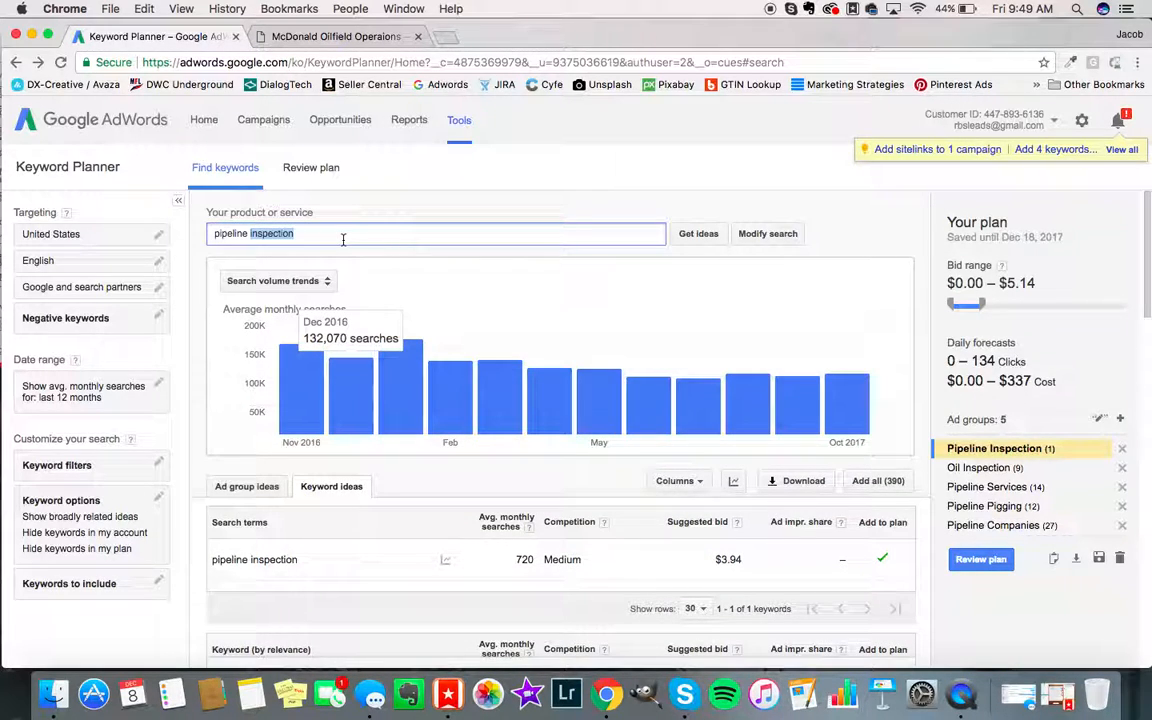
click(343, 239)
text(ompan)
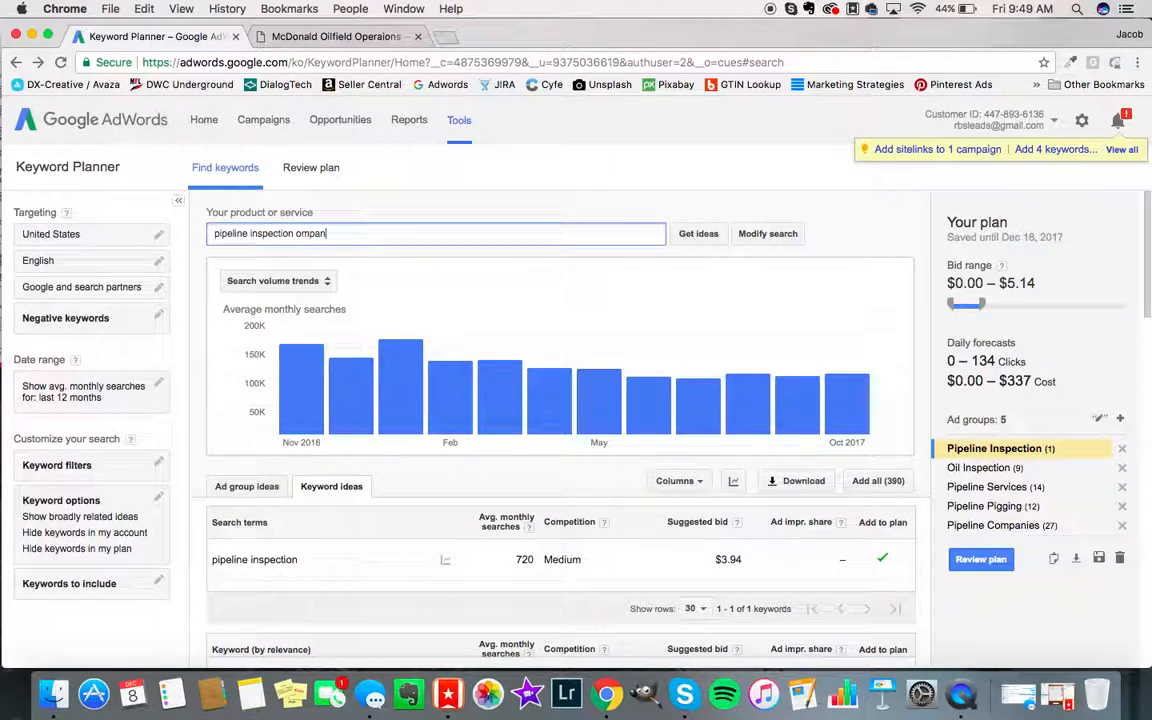
key(BackSpace)
text(companies)
click(697, 234)
scroll(693, 240, down, 3)
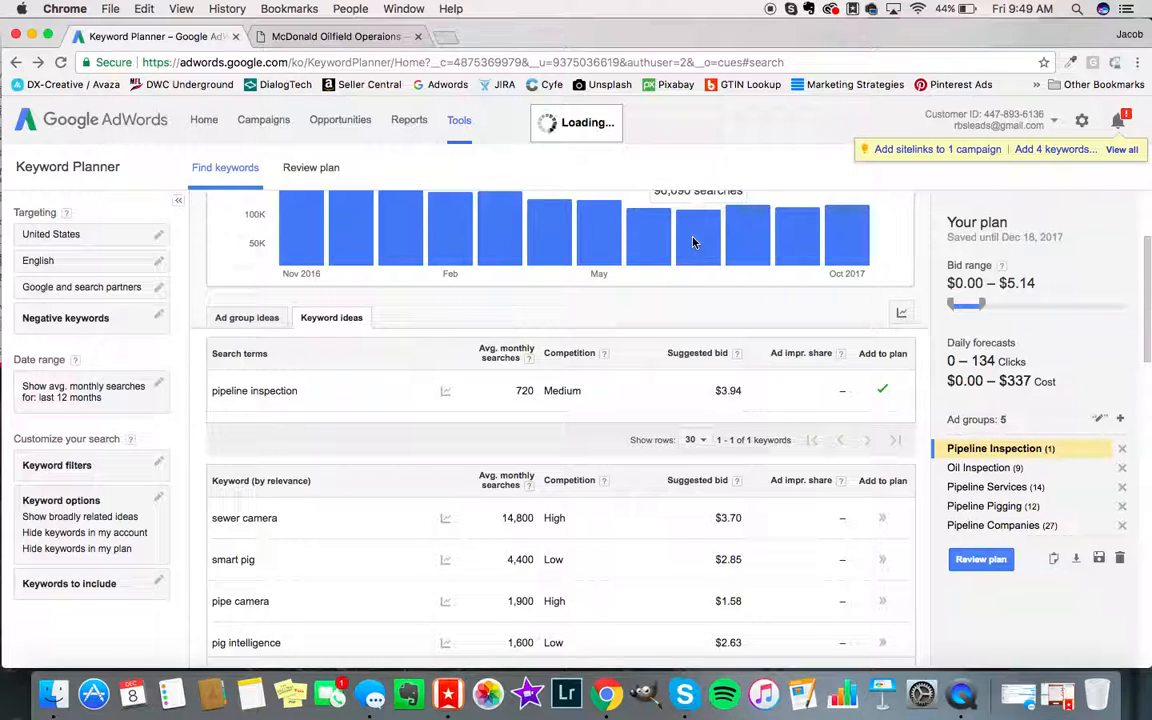
Select the Pipeline Inspection ad group in the plan and add the keyword "pipeline inspection companies" to it.
click(985, 467)
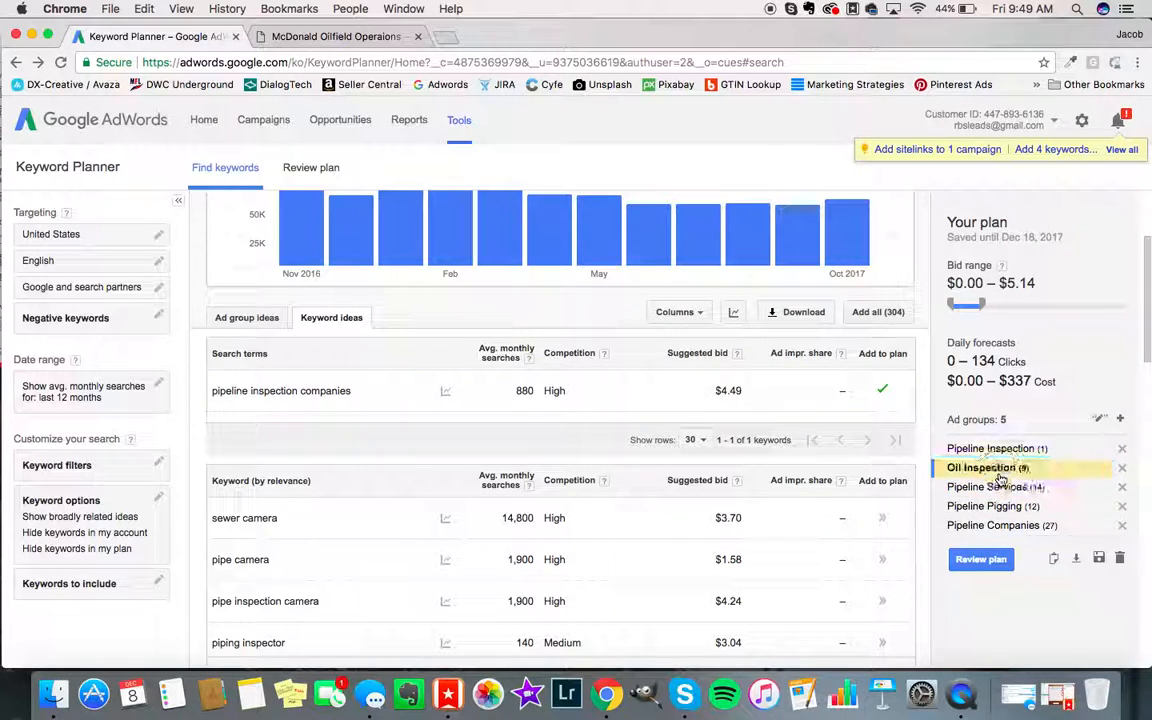
click(1000, 450)
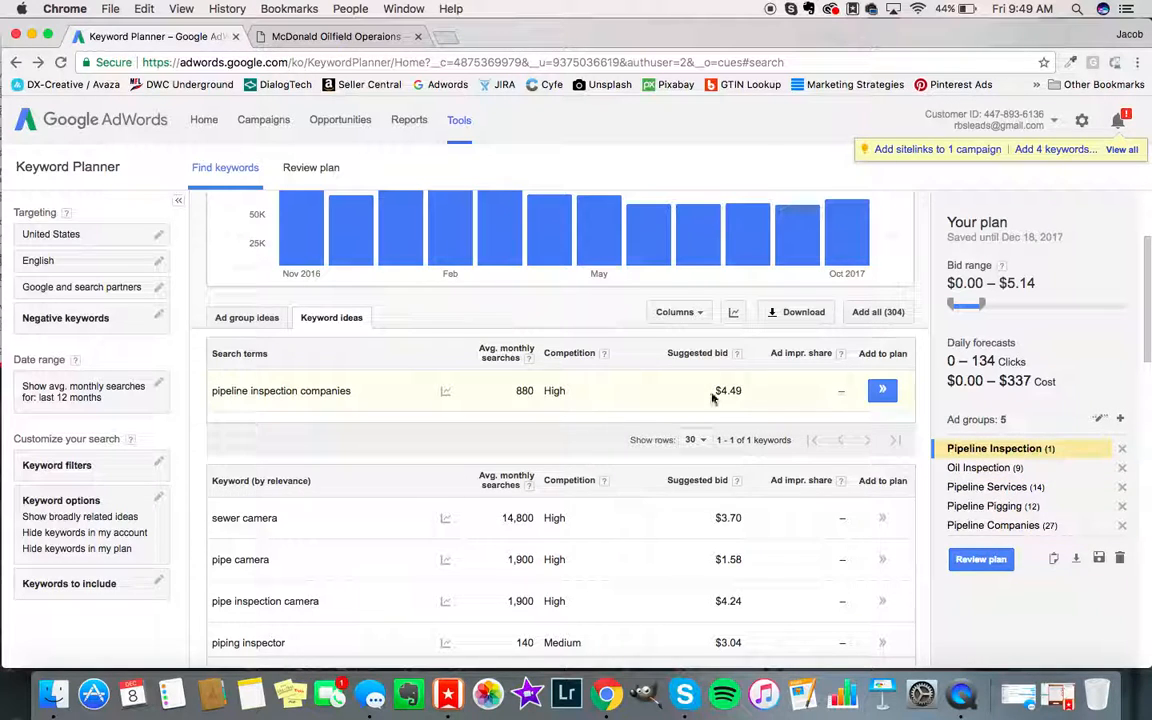
click(883, 390)
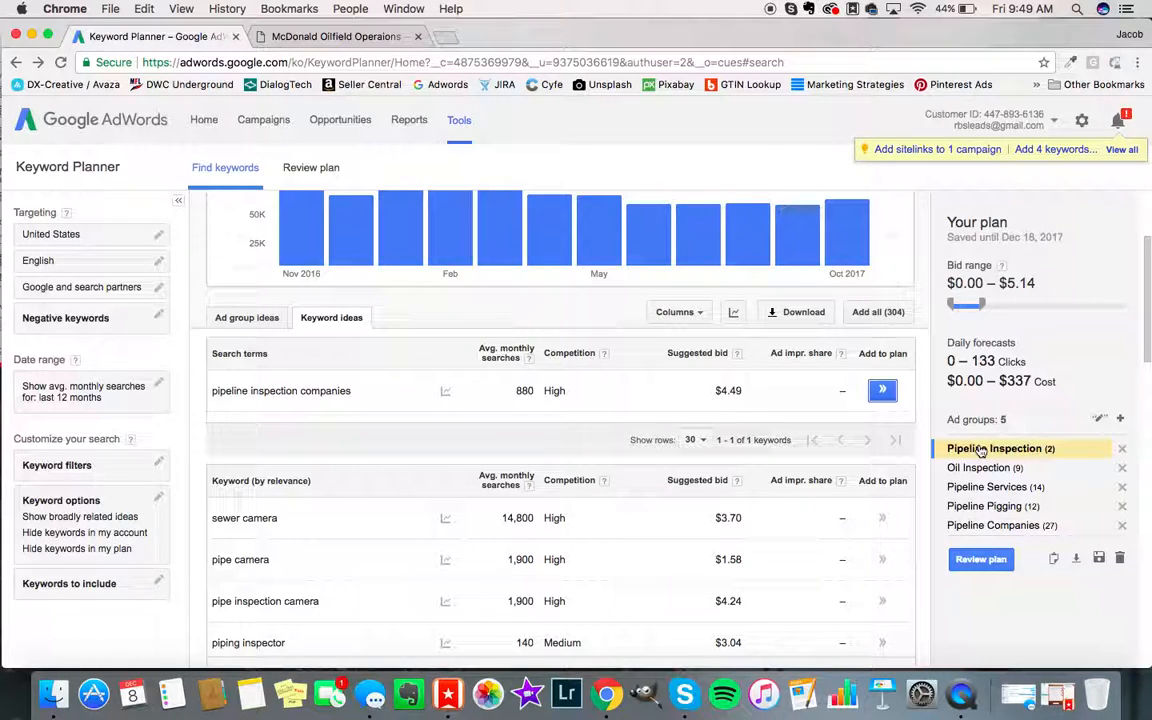
Open the plan review and set the bid to $2.50 for the performance forecasts.
click(985, 560)
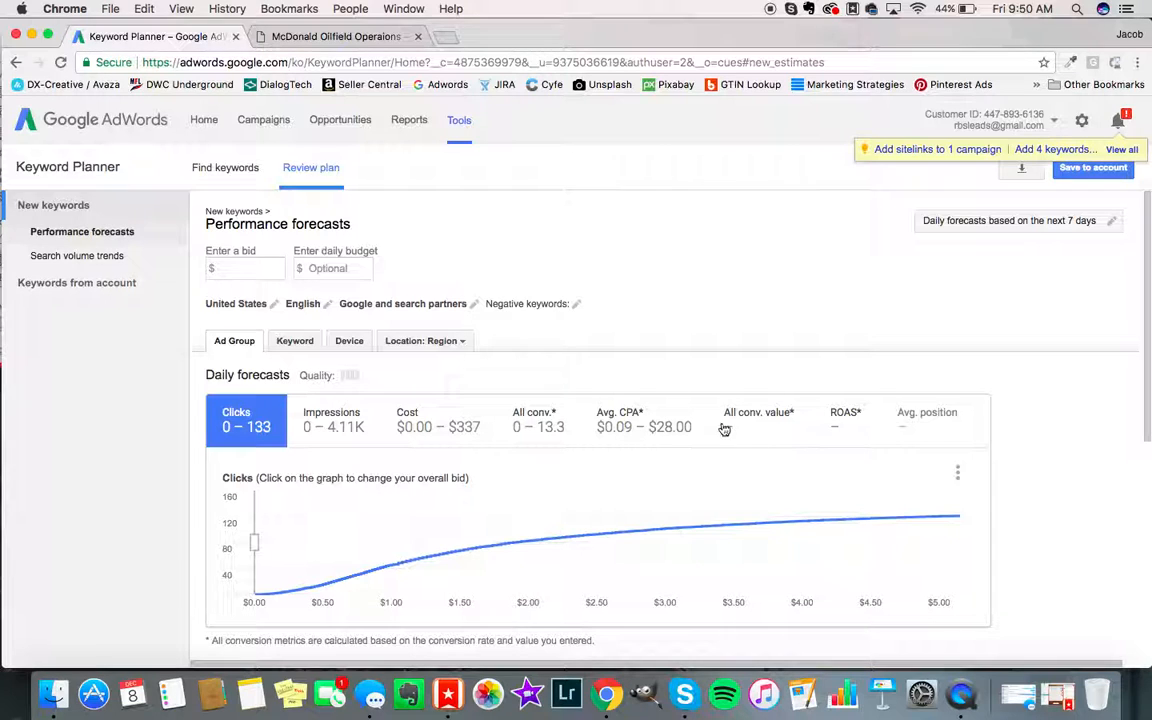
click(232, 268)
scroll(495, 340, down, 1)
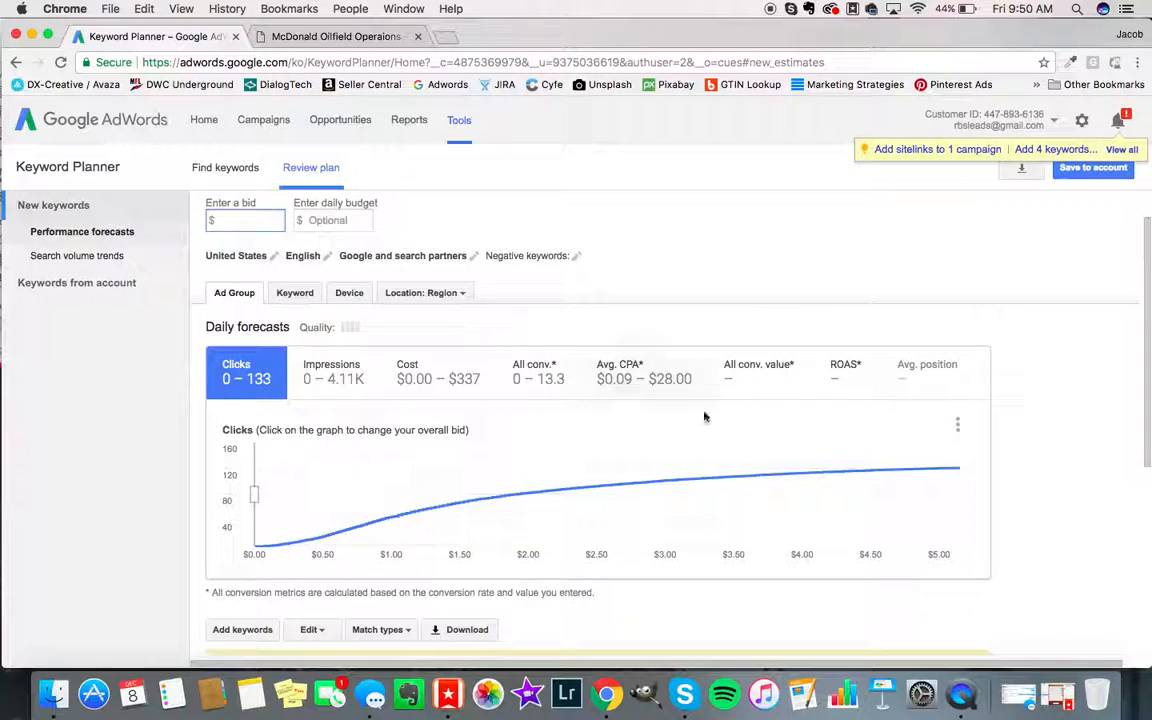
mouse_move(797, 476)
click(342, 224)
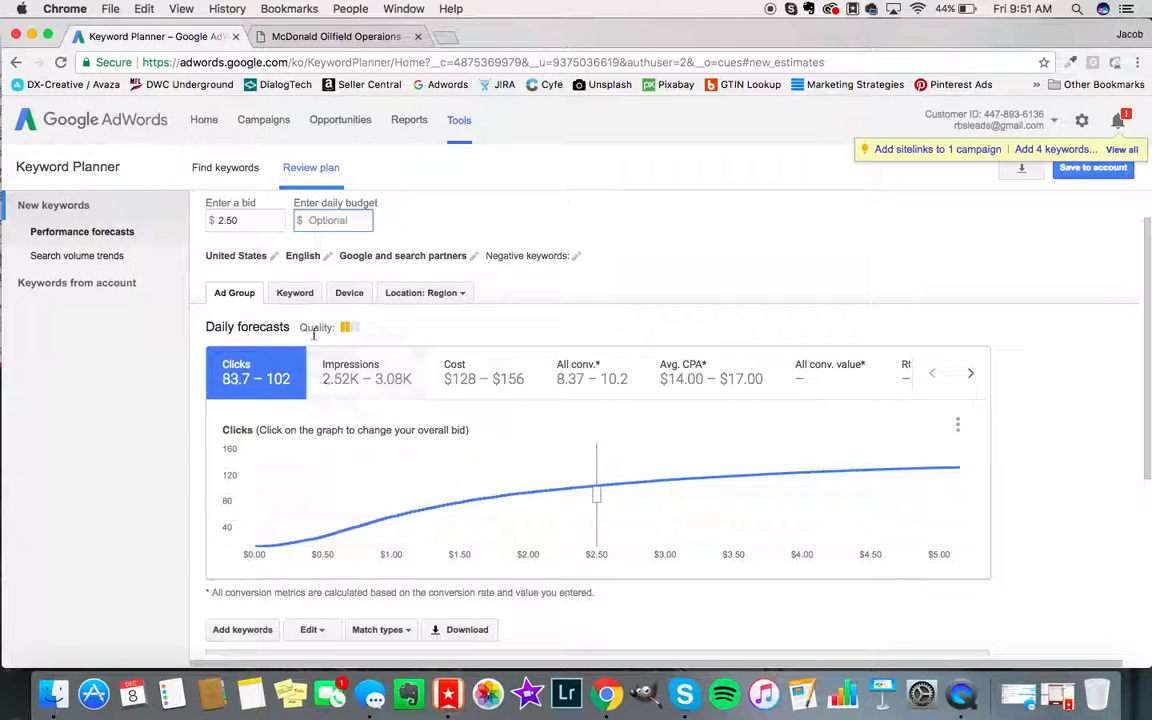
Examine the daily forecasts for clicks, impressions and cost, along with the ad group table below the graph.
scroll(489, 288, down, 3)
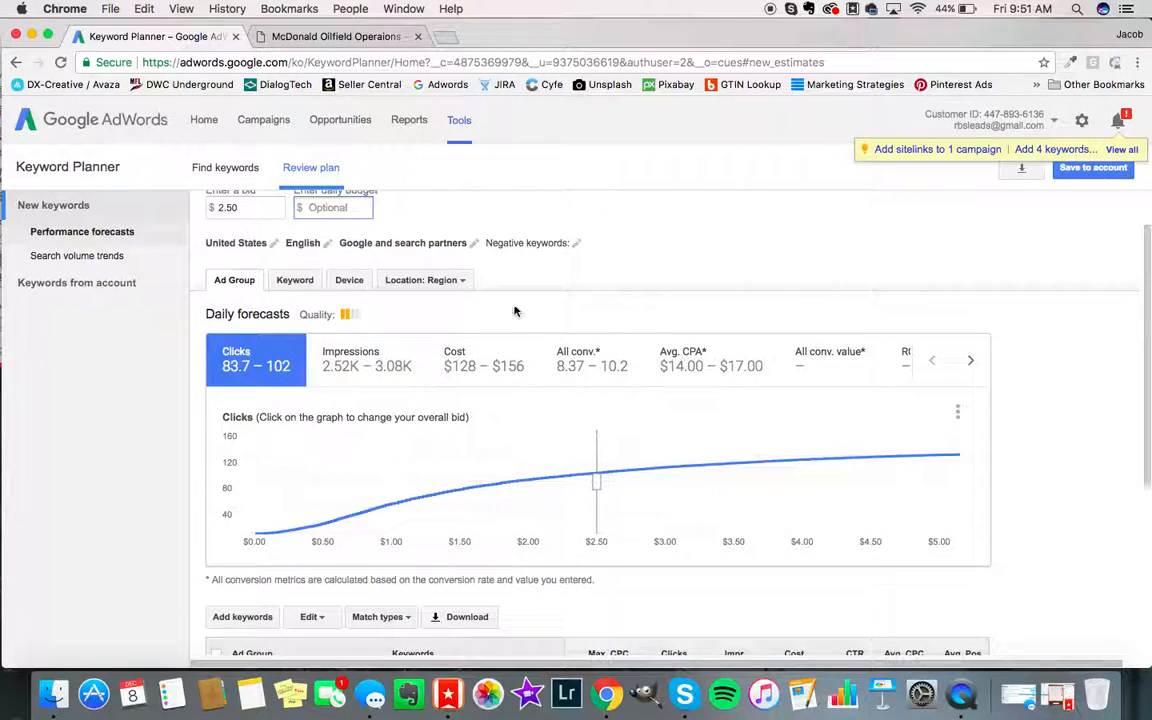
scroll(1088, 407, up, 1)
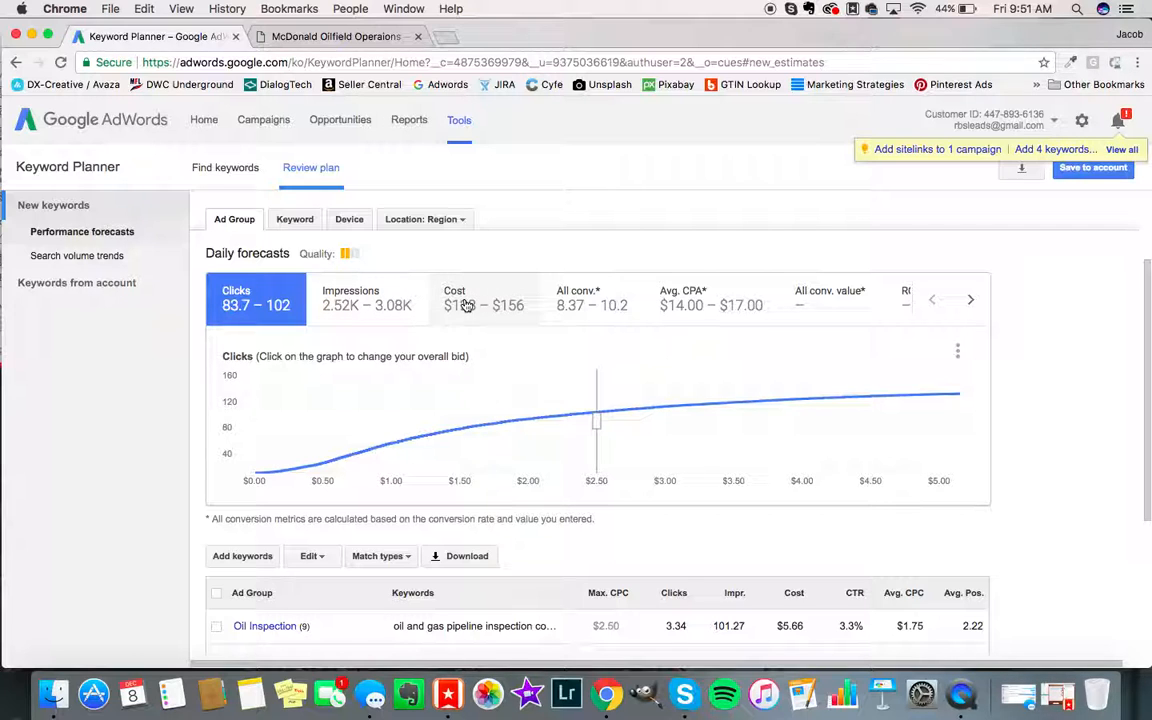
scroll(466, 305, up, 3)
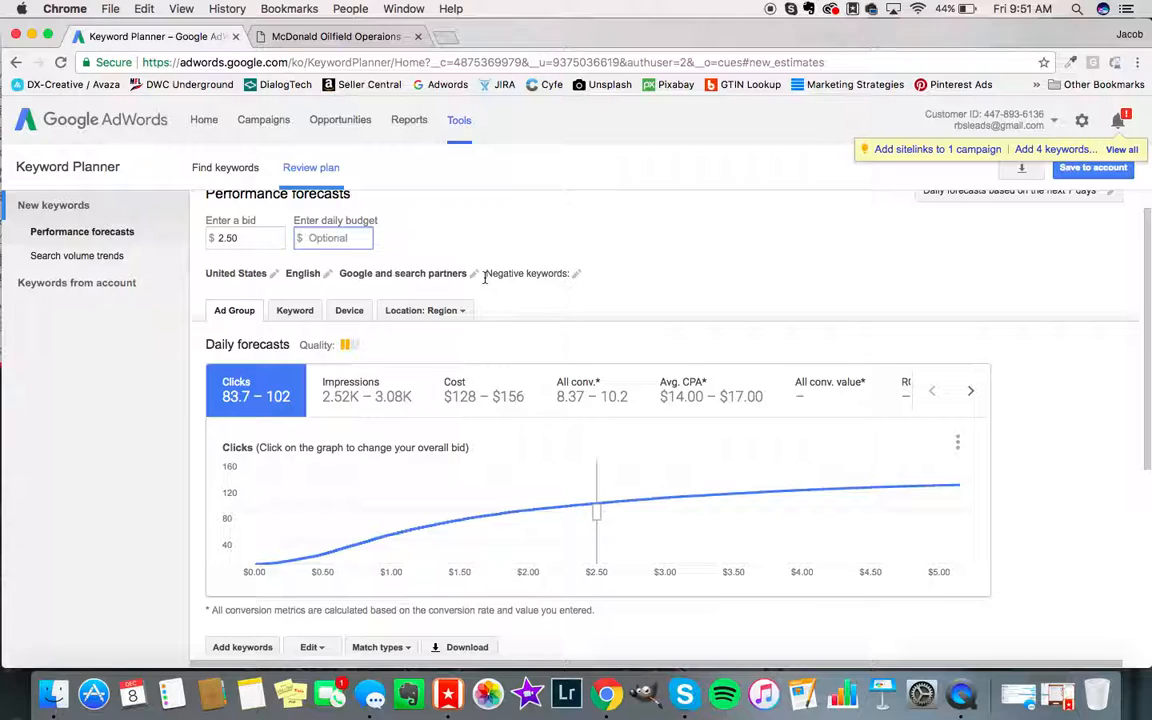
Set the maximum CPC of the Oil Inspection ad group to $4.00.
scroll(475, 275, down, 6)
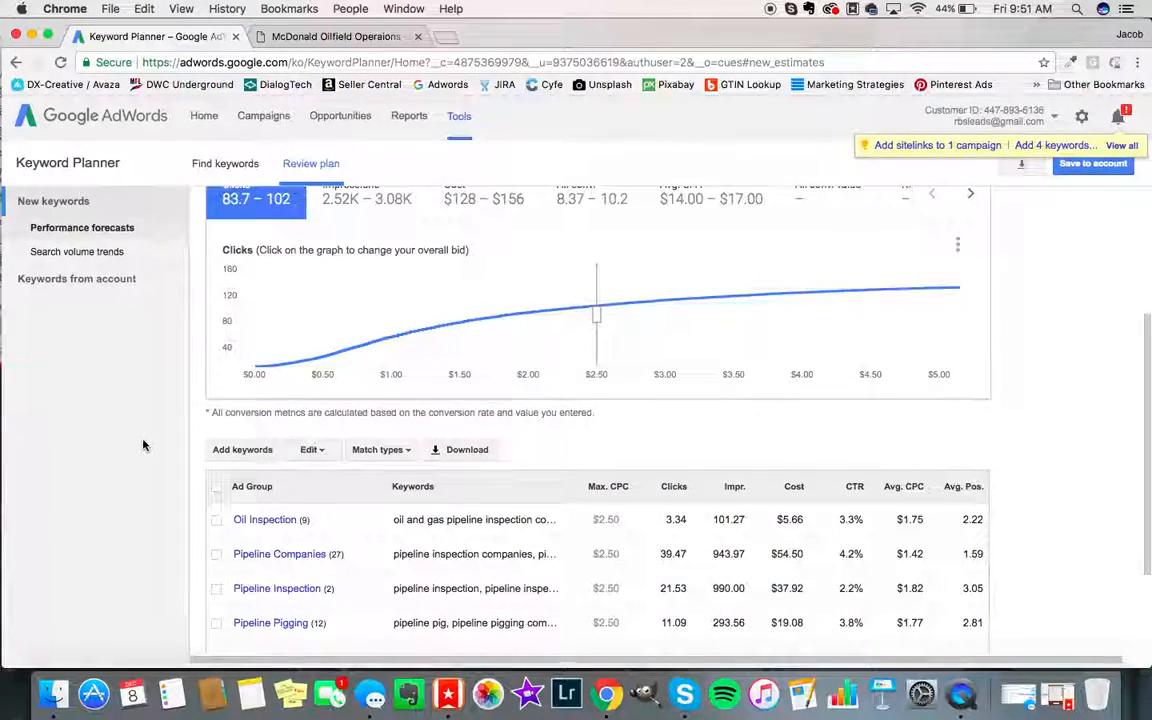
scroll(213, 432, down, 3)
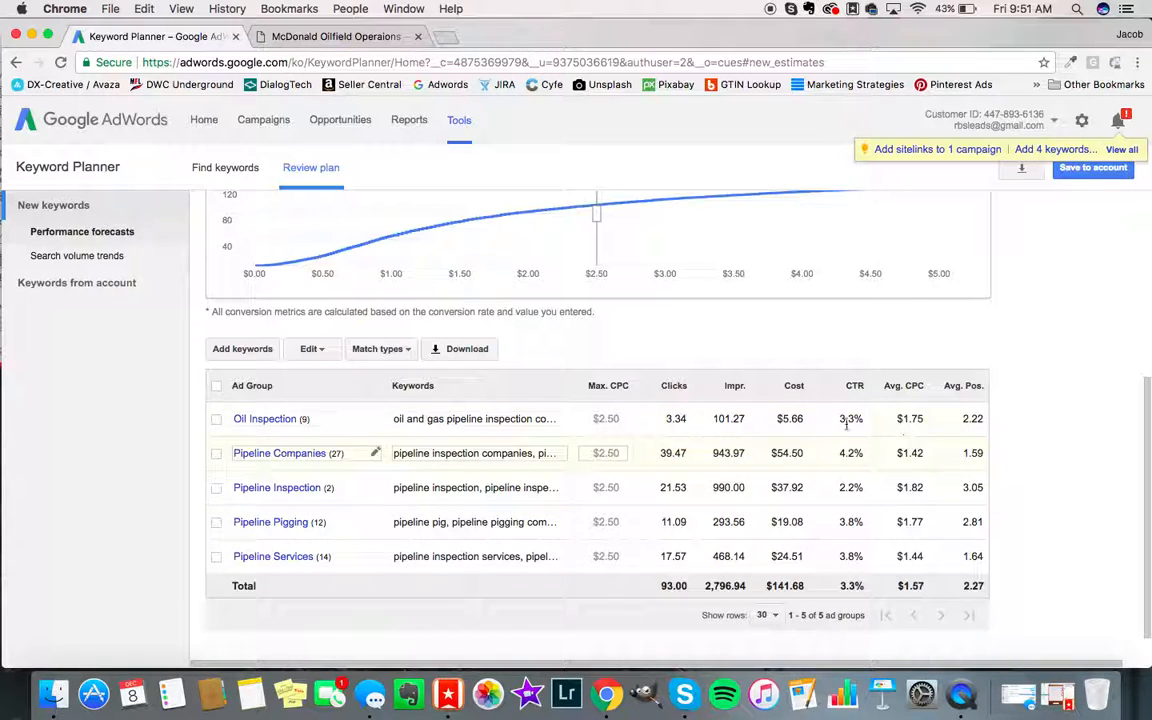
click(610, 419)
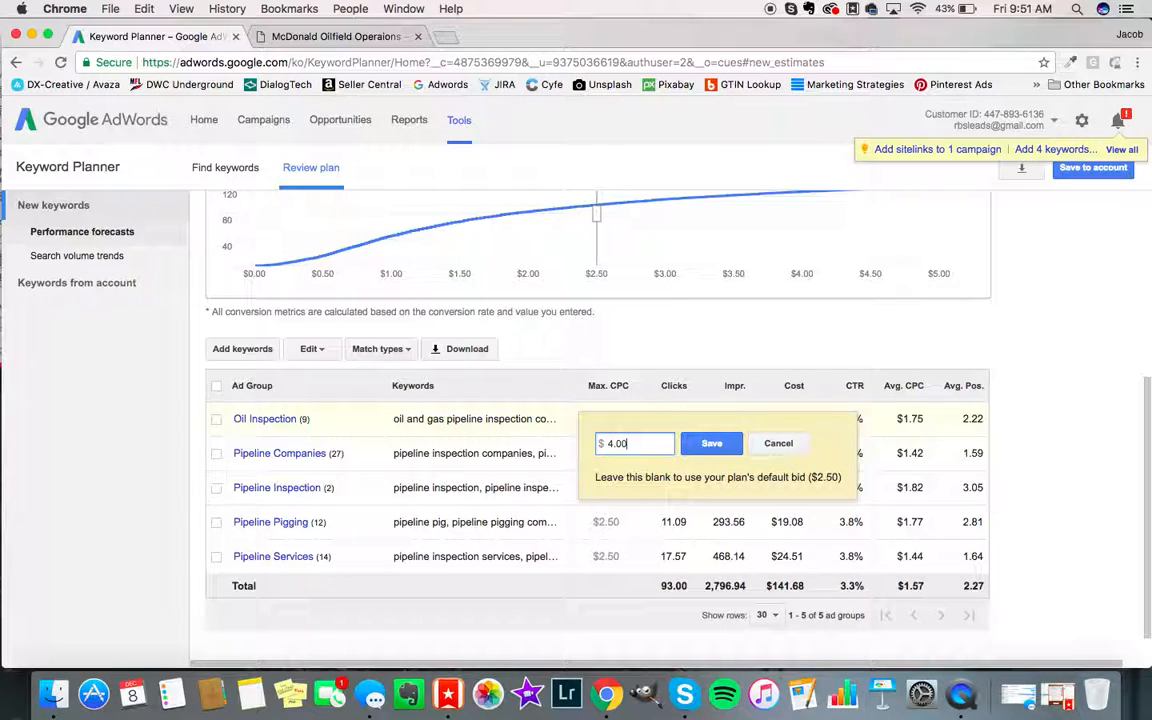
click(712, 443)
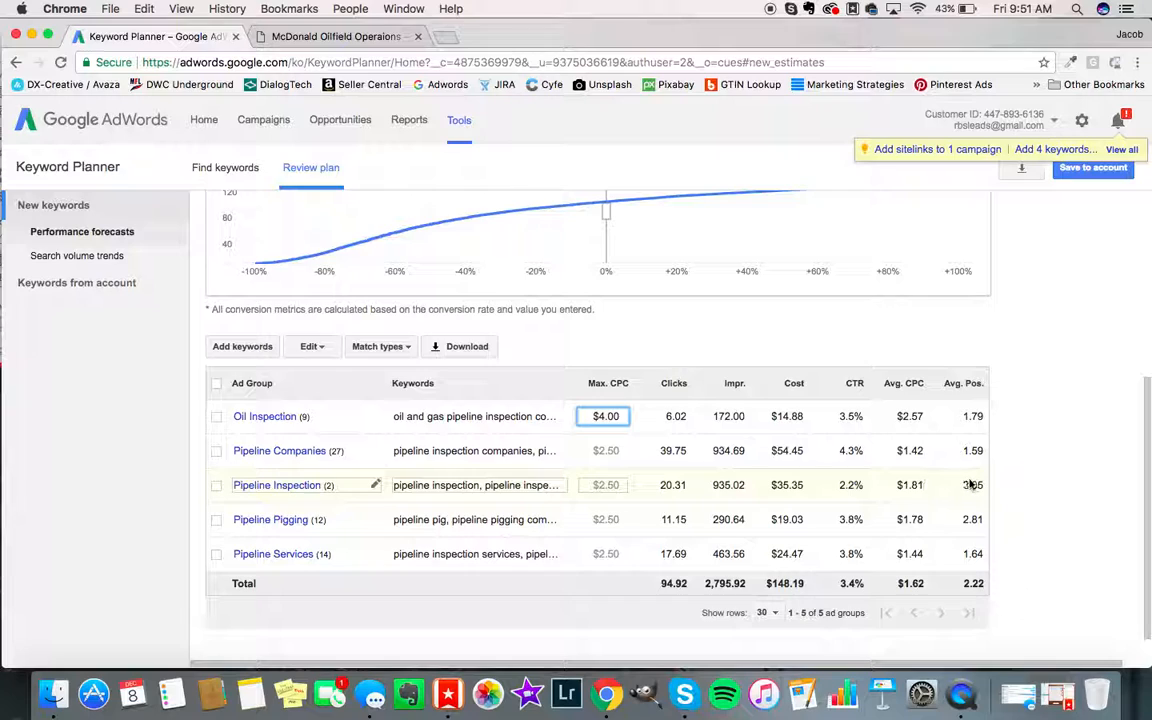
Set the maximum CPC of the Pipeline Inspection ad group to $3.00.
click(606, 485)
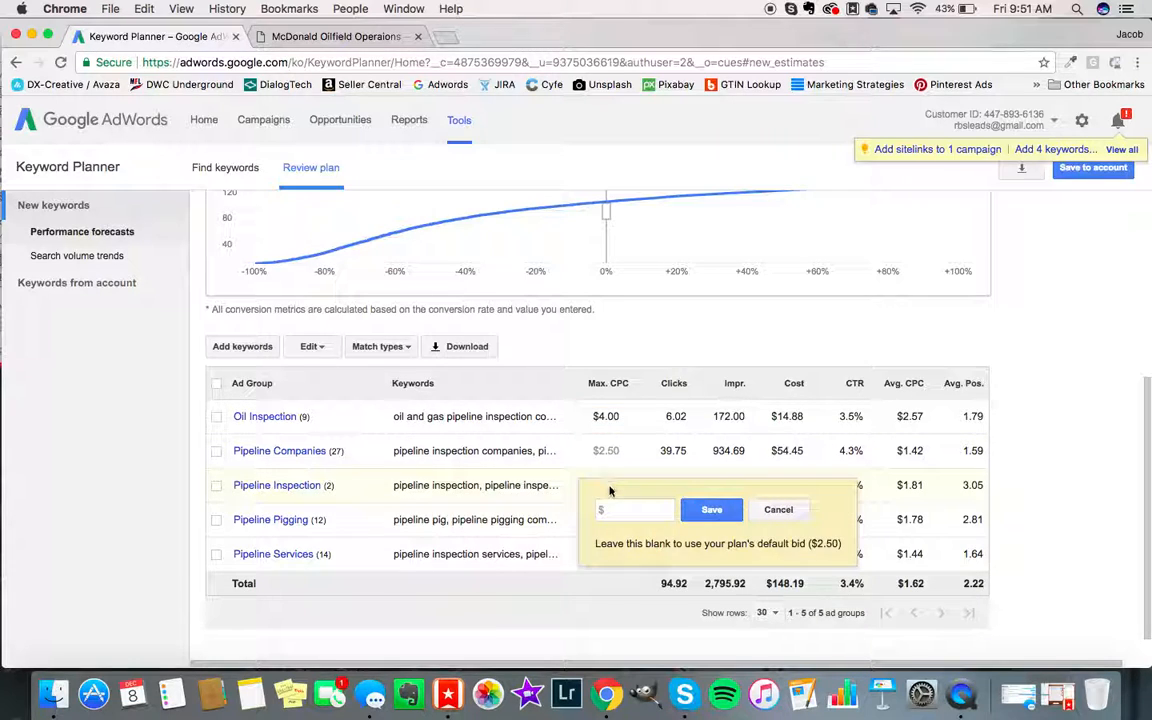
click(619, 509)
text(3.)
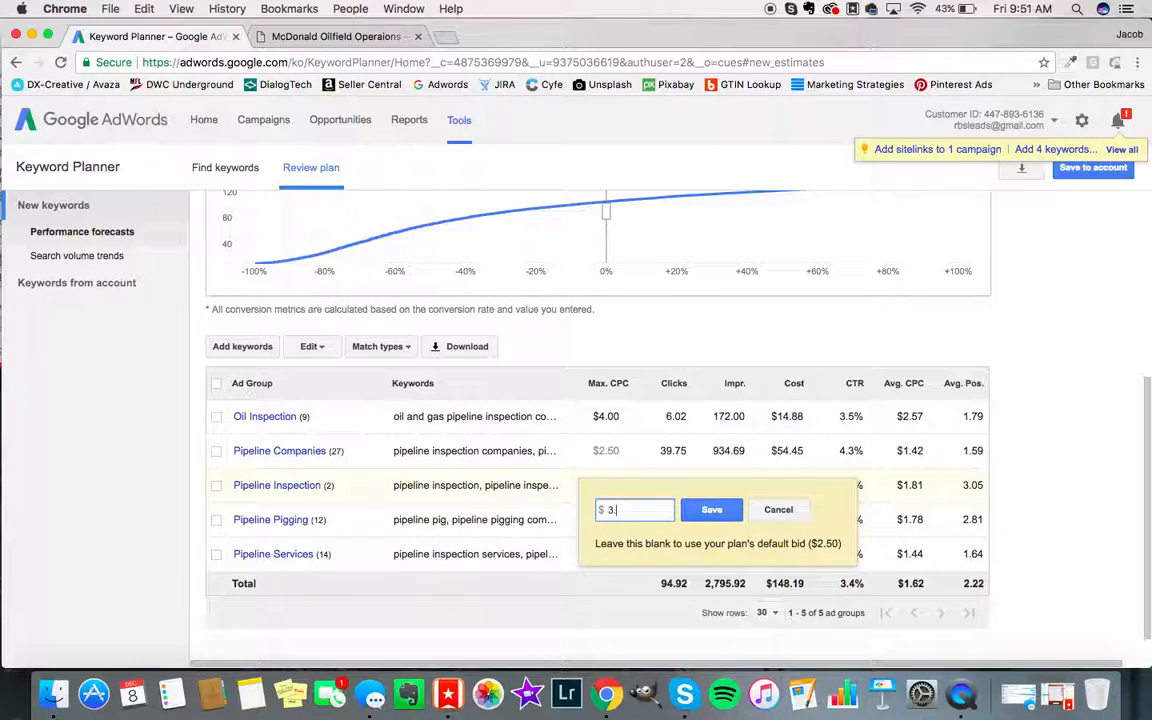
click(711, 510)
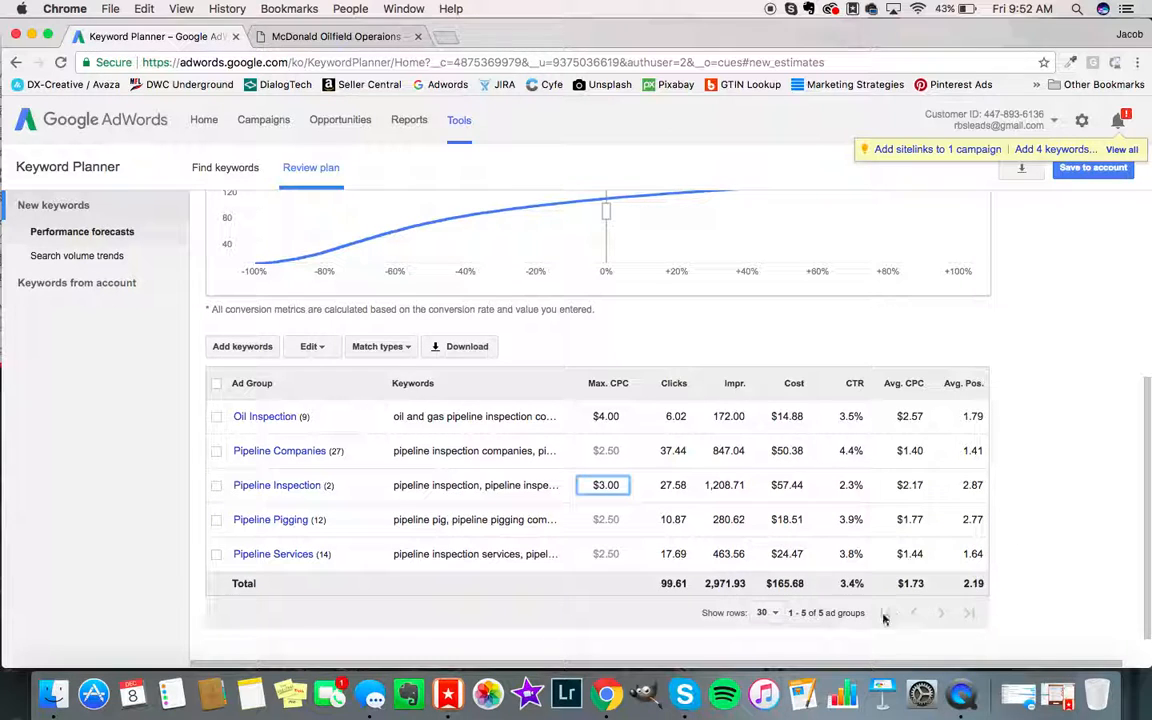
Examine the updated daily forecasts, the scaled bids graph and the ad group table with its totals.
scroll(1078, 612, down, 1)
scroll(1078, 612, up, 5)
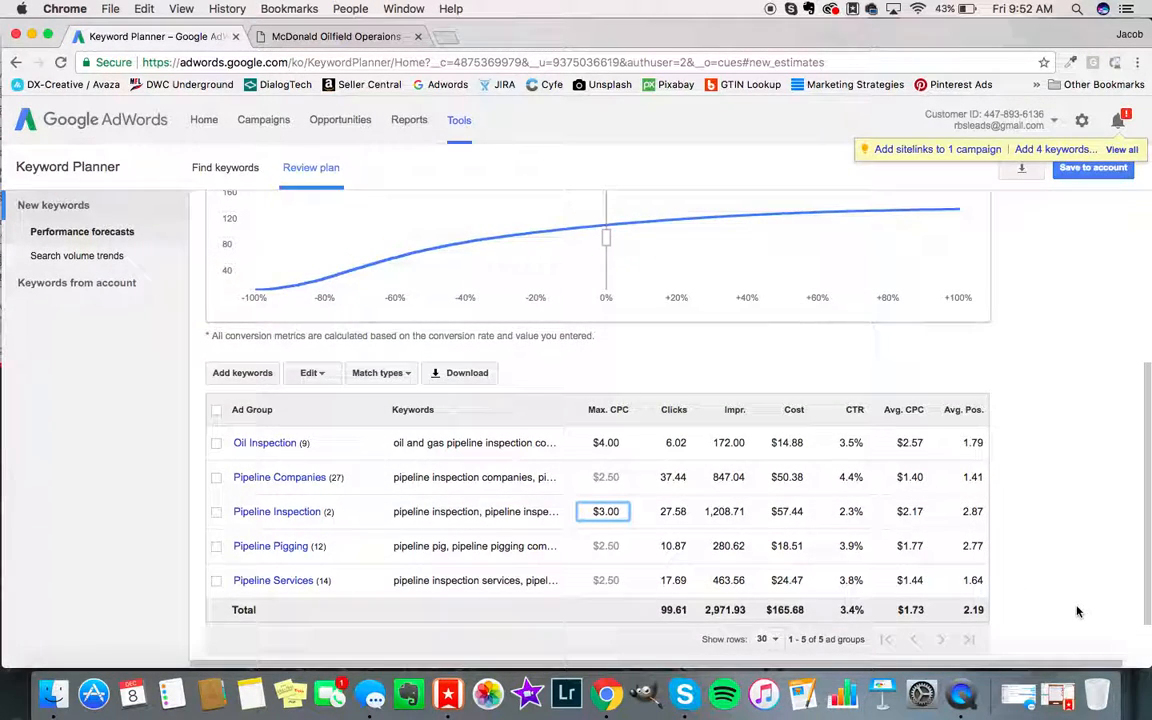
scroll(1078, 612, down, 2)
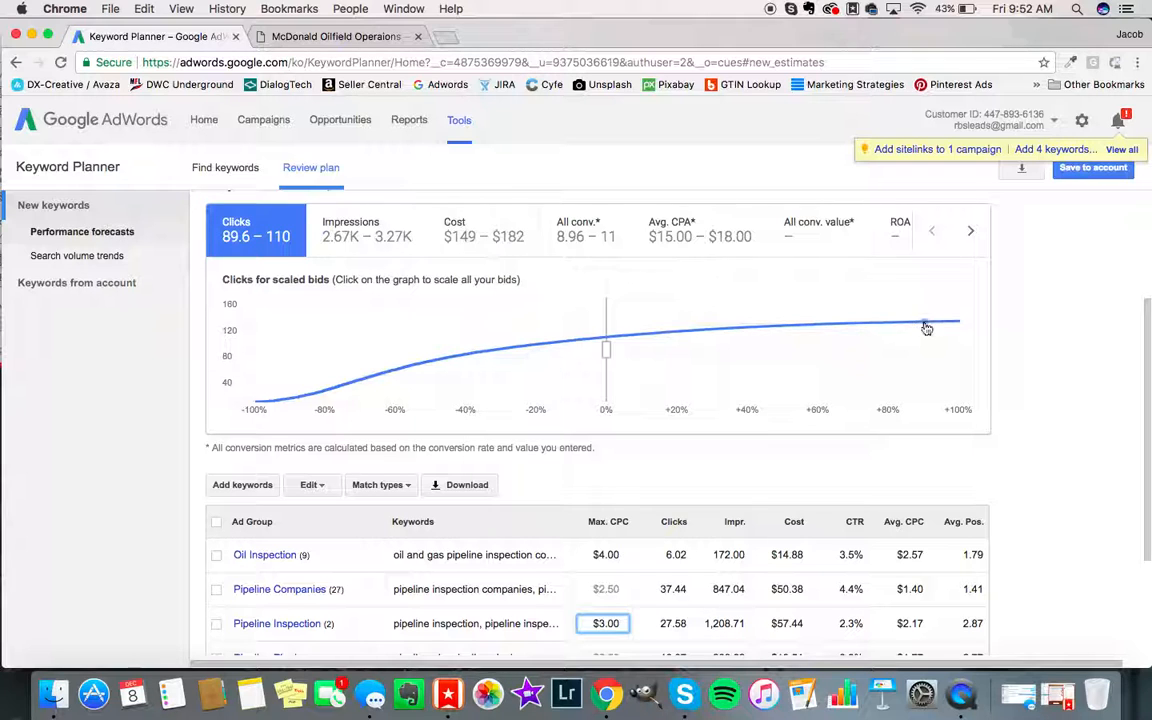
scroll(1041, 360, down, 3)
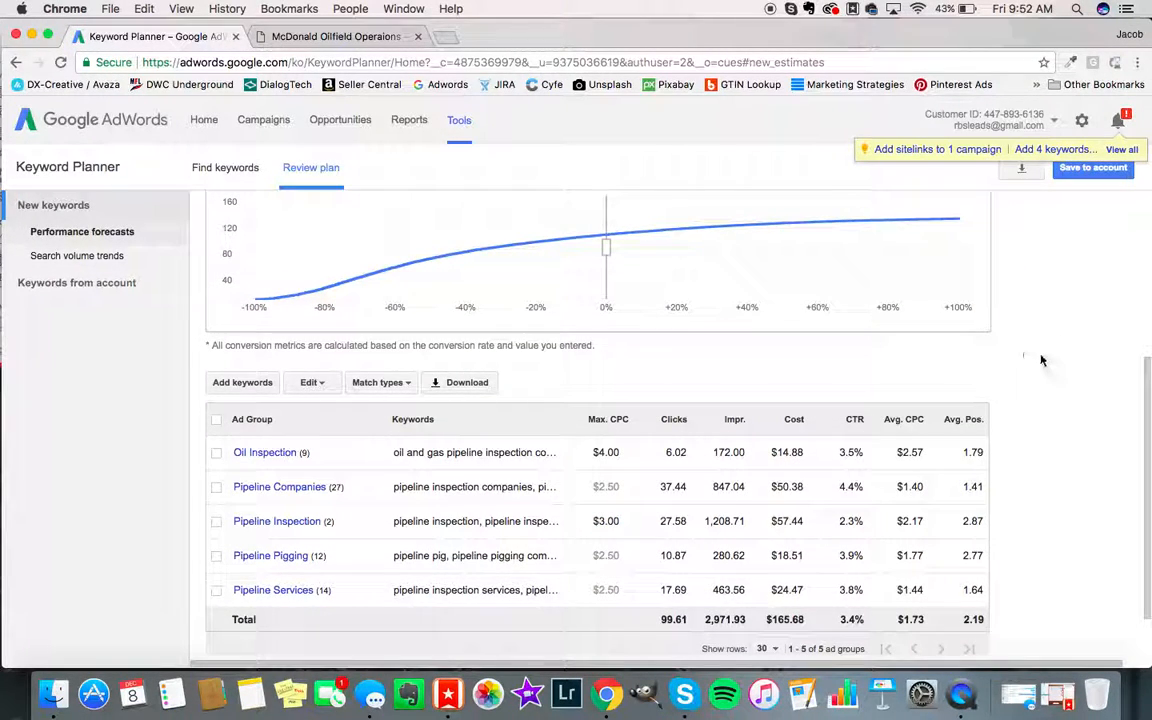
scroll(1041, 360, up, 4)
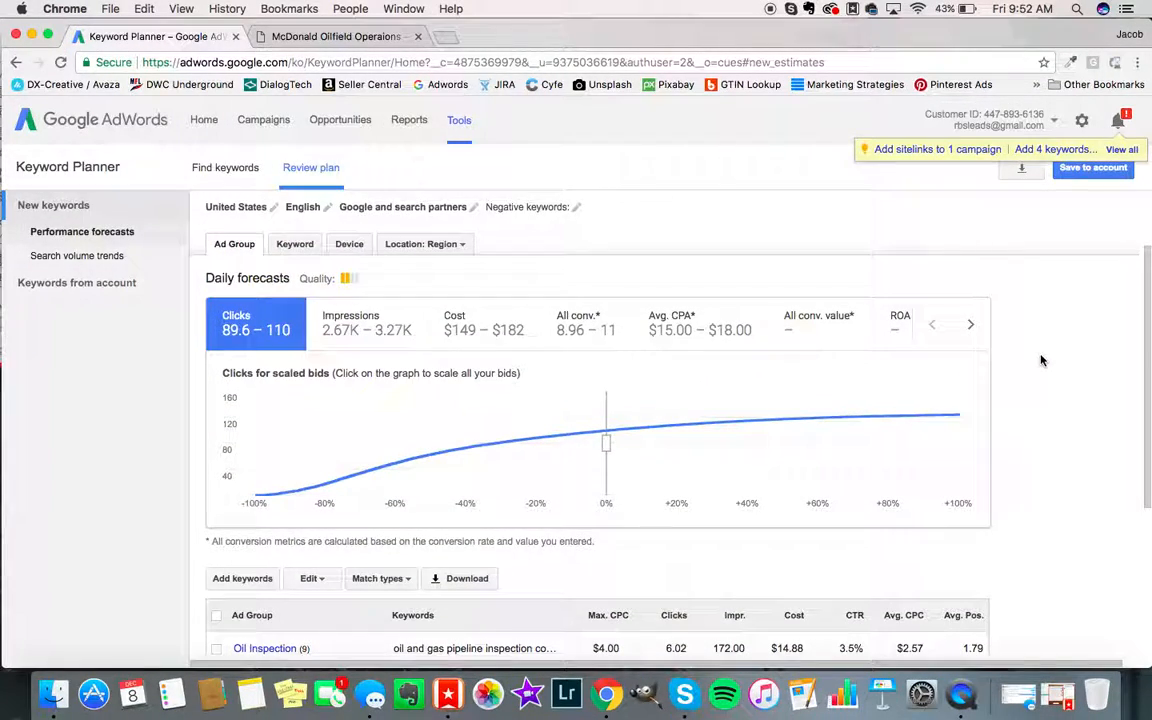
scroll(1041, 360, up, 2)
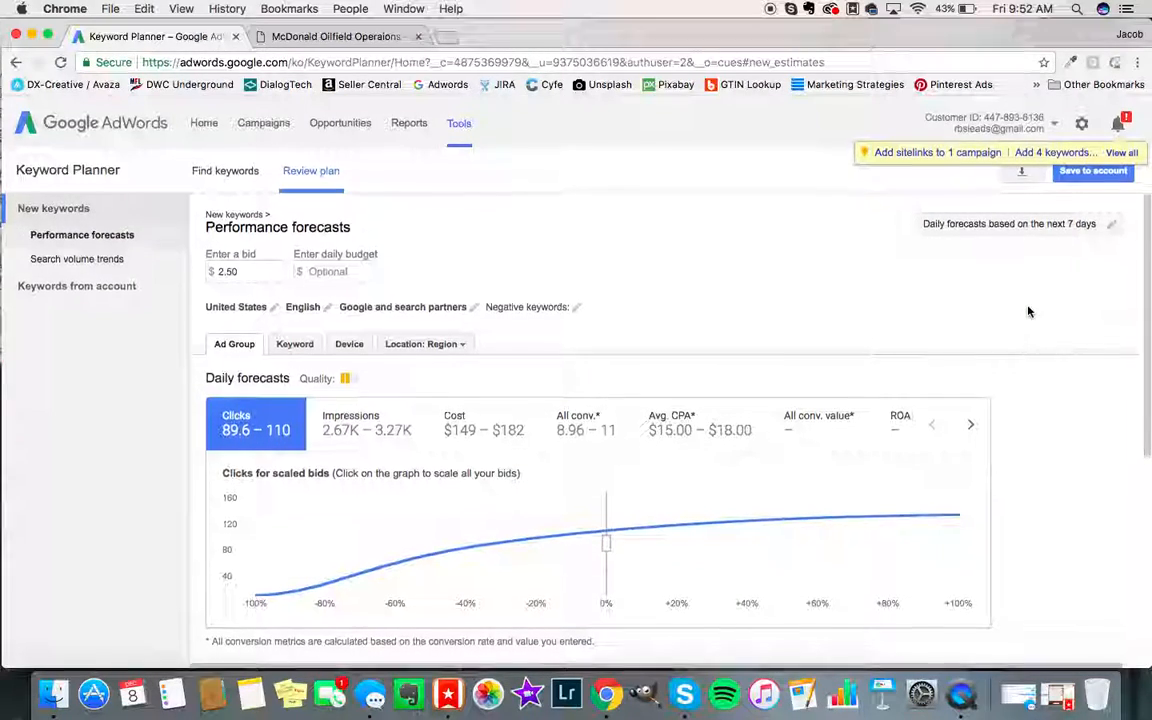
Examine the forecasts for the individual keywords, and return to the ad group forecasts to check their totals.
scroll(205, 372, down, 2)
scroll(205, 370, up, 2)
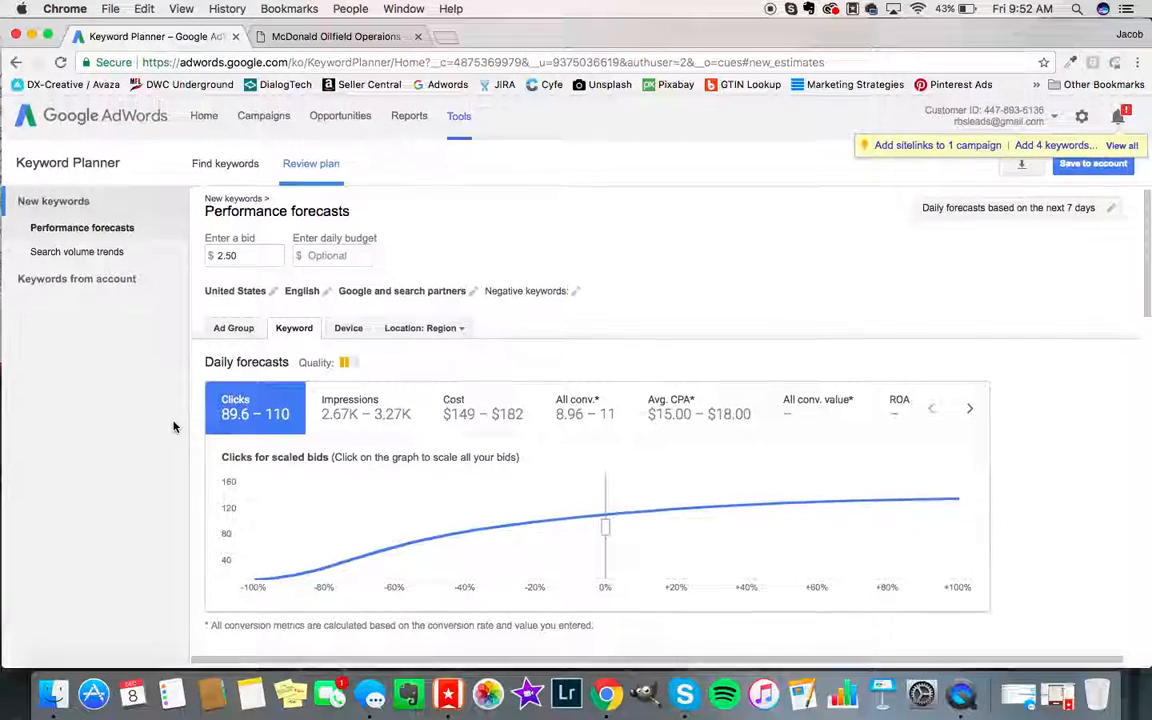
scroll(200, 455, down, 5)
scroll(200, 455, down, 5)
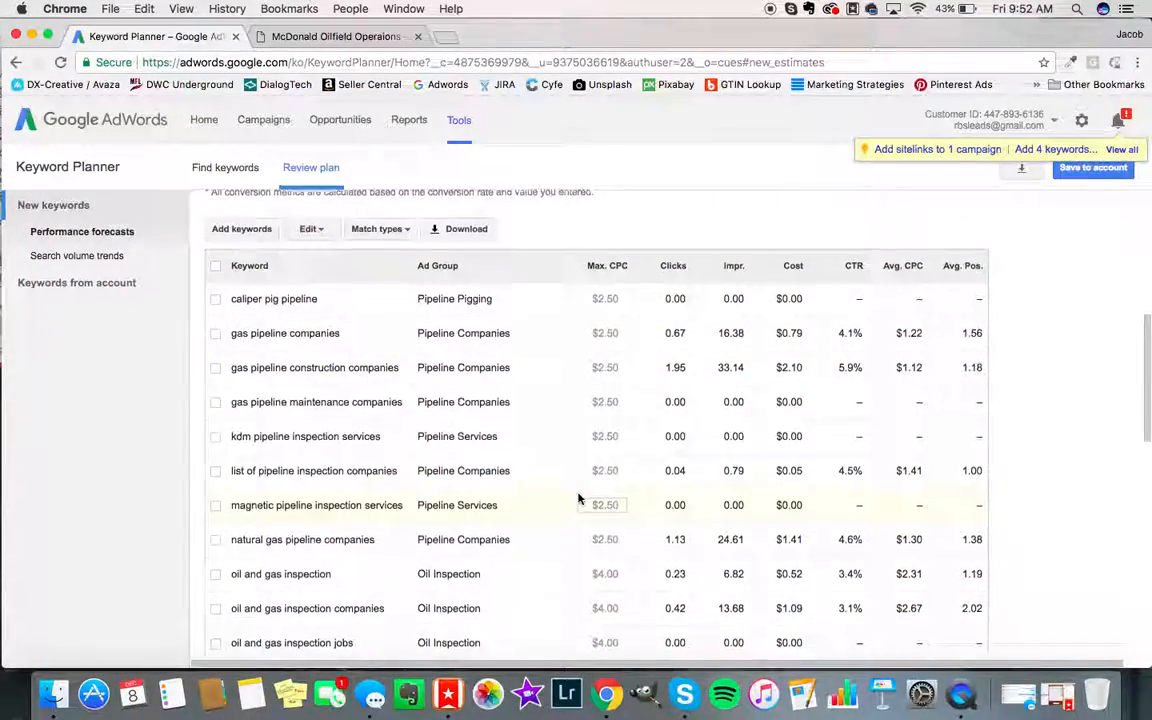
scroll(579, 499, down, 12)
scroll(578, 498, down, 5)
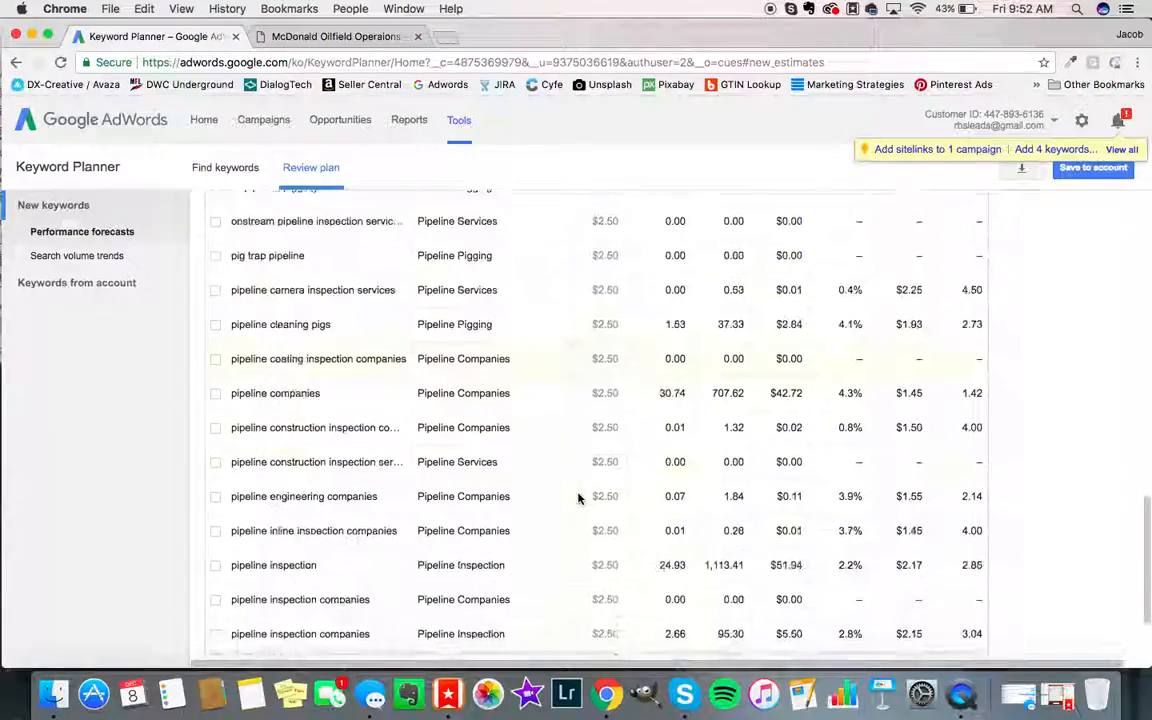
scroll(579, 499, up, 20)
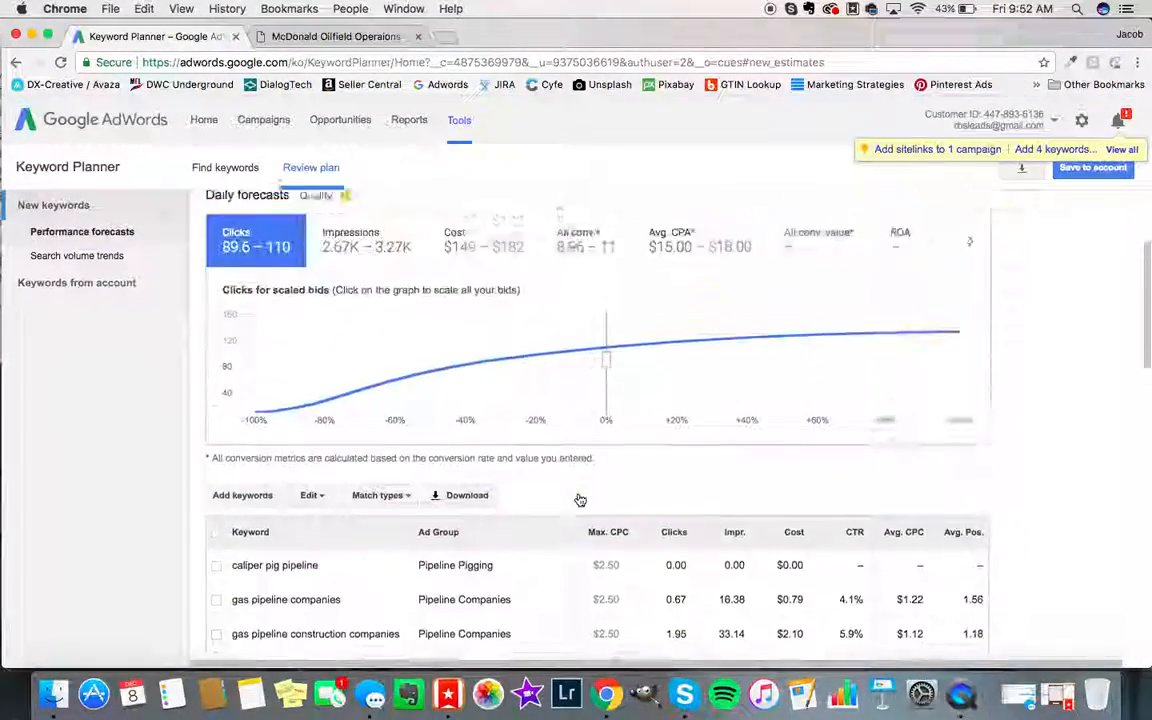
scroll(579, 499, down, 8)
scroll(579, 499, down, 5)
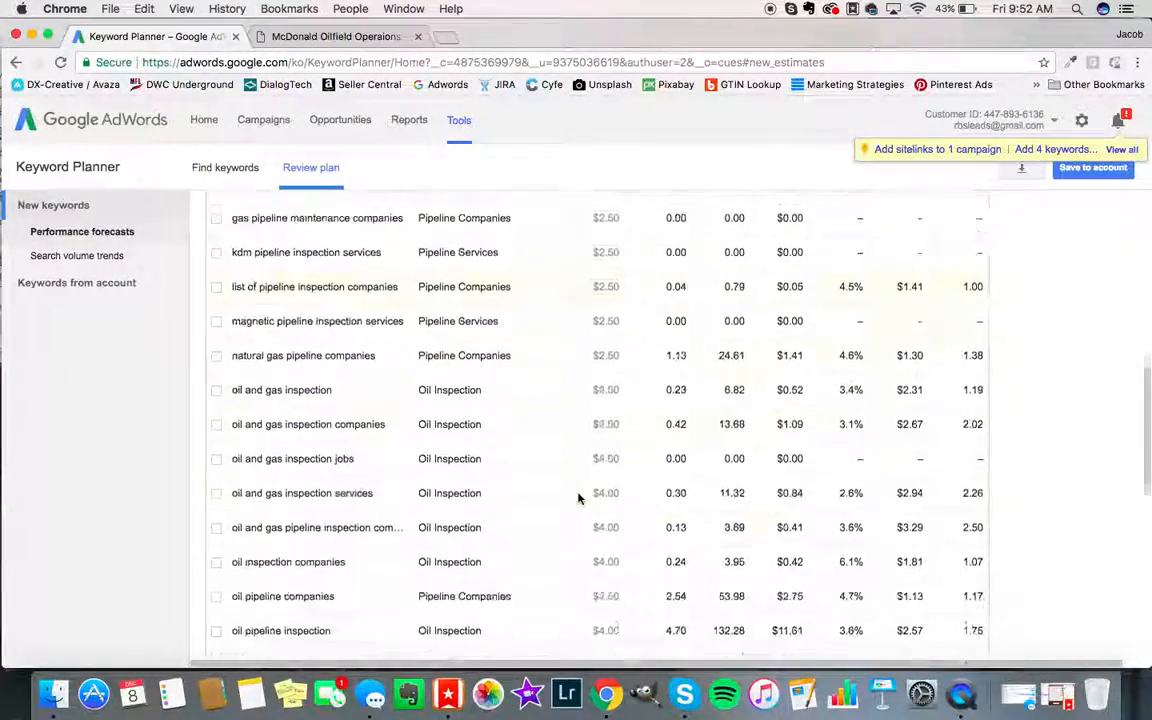
scroll(578, 498, down, 1)
scroll(579, 499, up, 15)
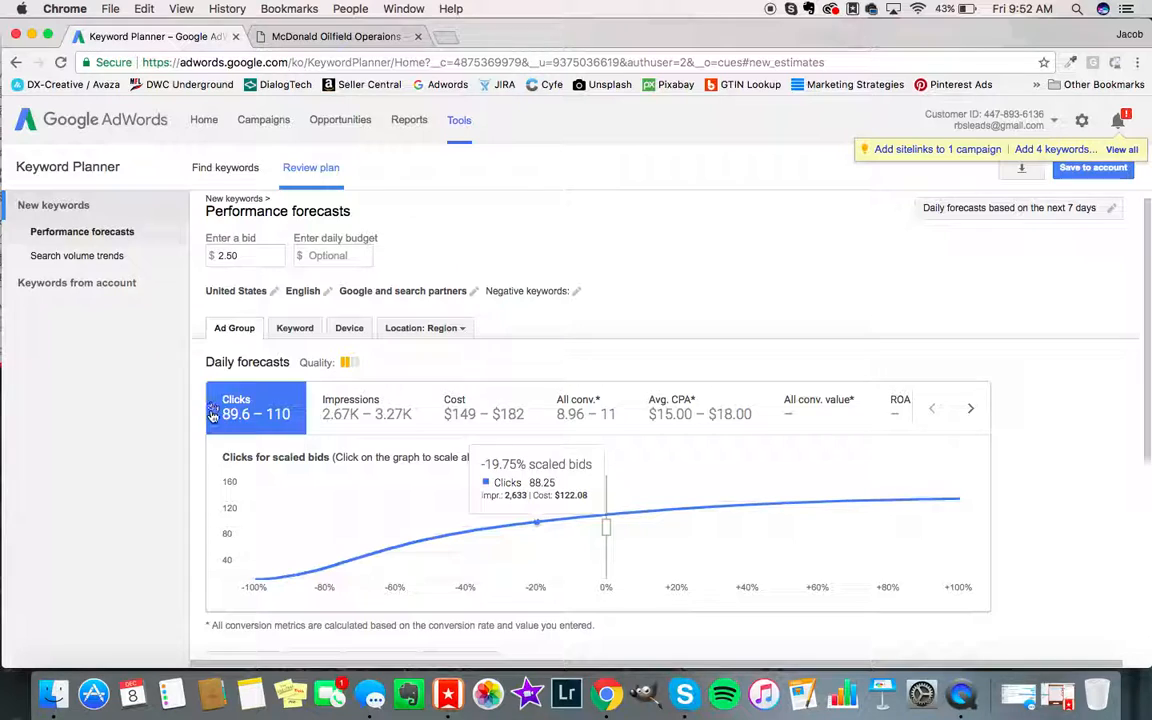
scroll(212, 415, down, 8)
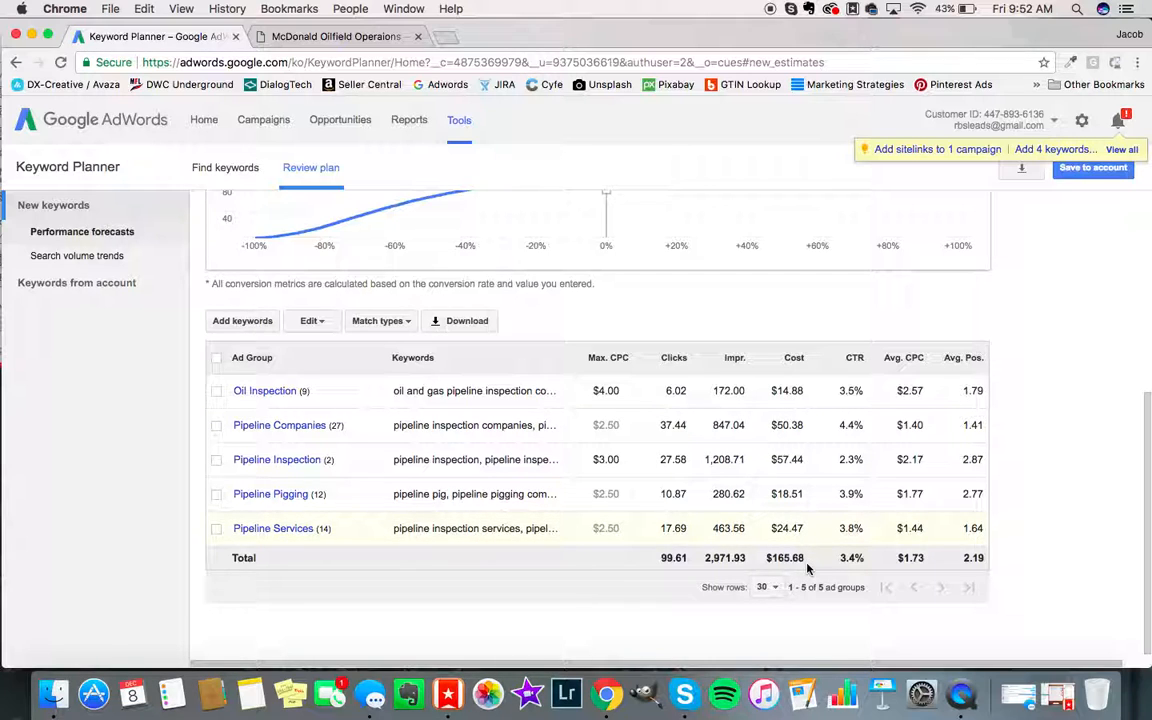
scroll(808, 568, up, 5)
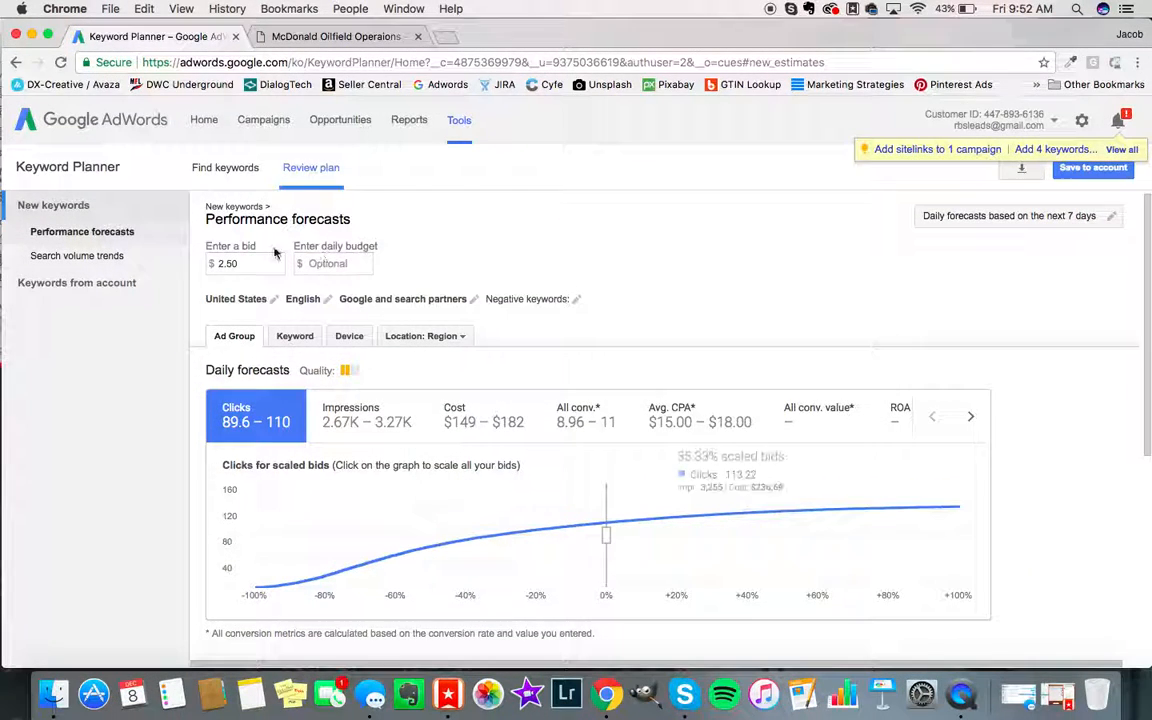
Show the forecasts by device and set the mobile bid adjustment to an increase of 100%.
click(340, 338)
scroll(990, 398, down, 4)
scroll(991, 402, down, 2)
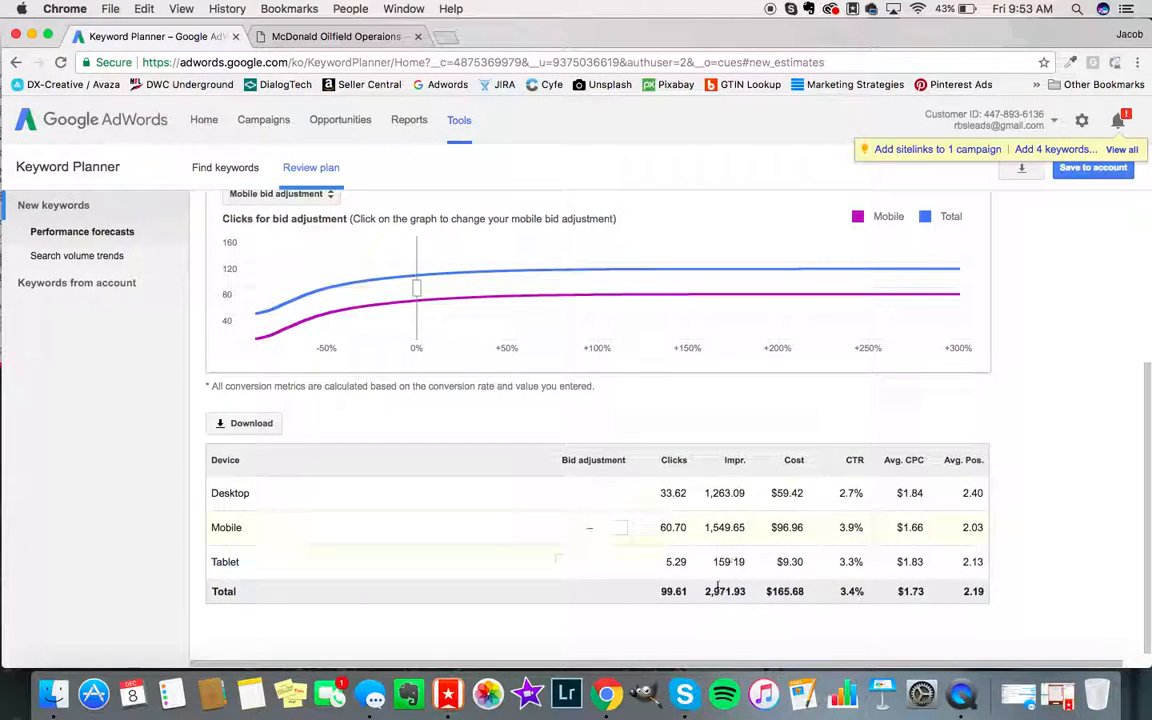
click(594, 530)
text(100)
key(BackSpace)
key(BackSpace)
key(BackSpace)
key(BackSpace)
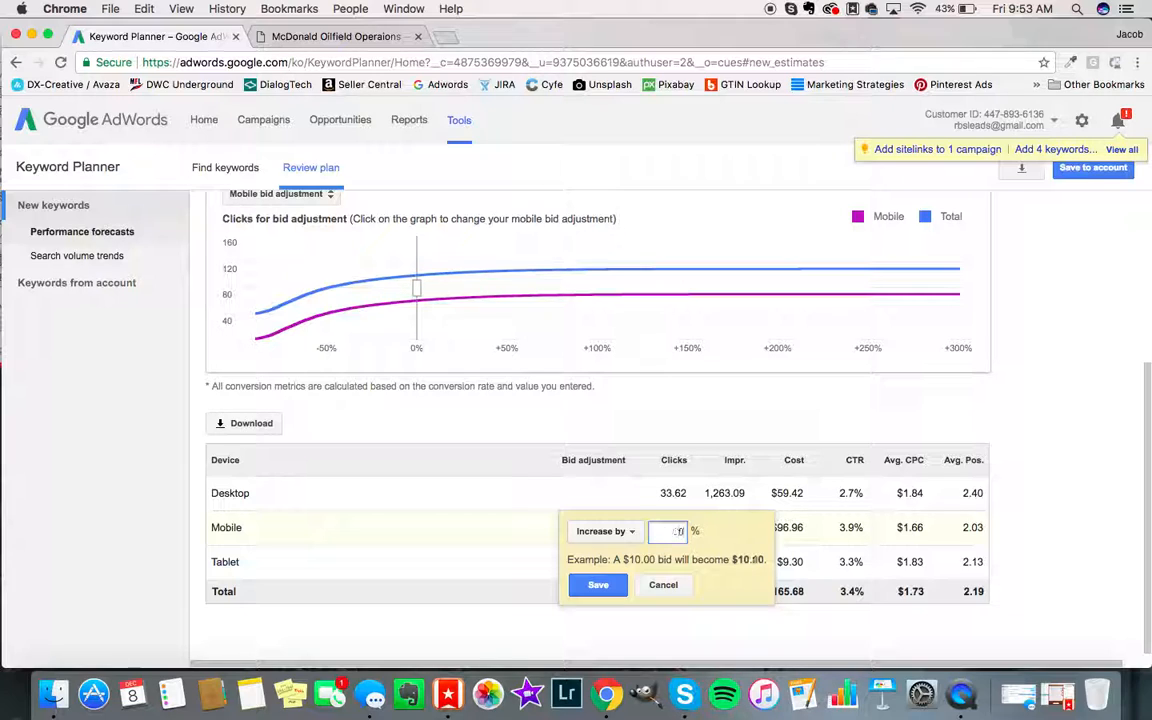
text(10)
click(598, 585)
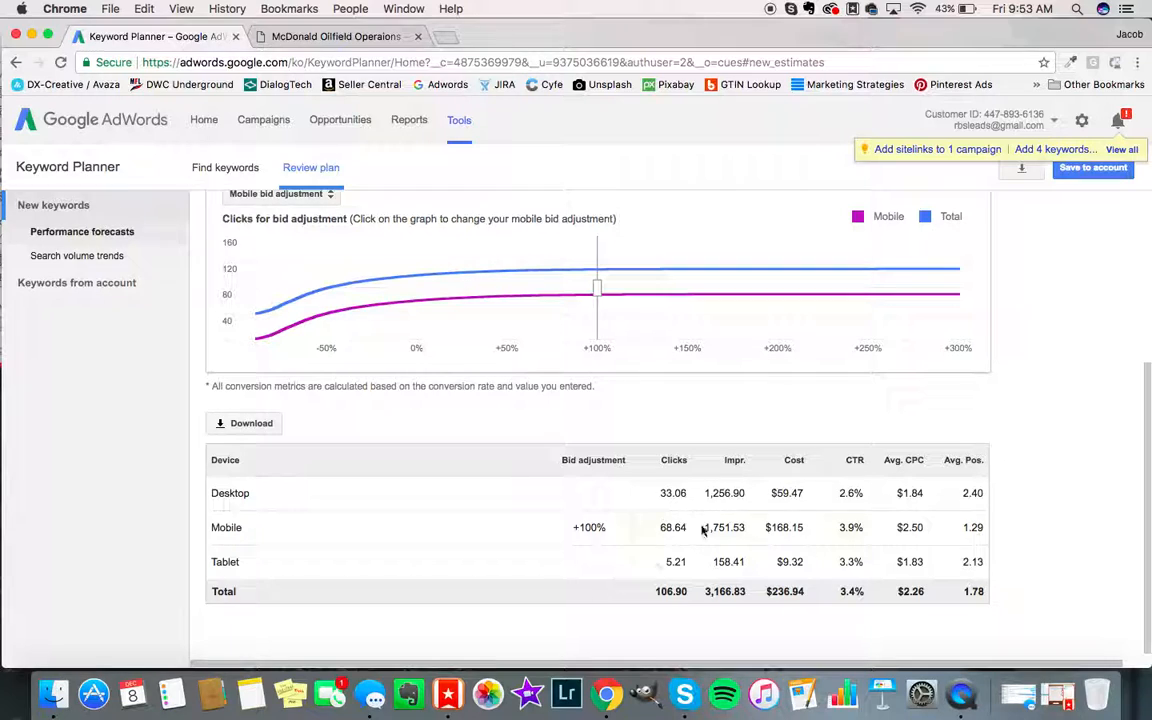
Raise the mobile bid adjustment to an increase of 200%.
click(580, 528)
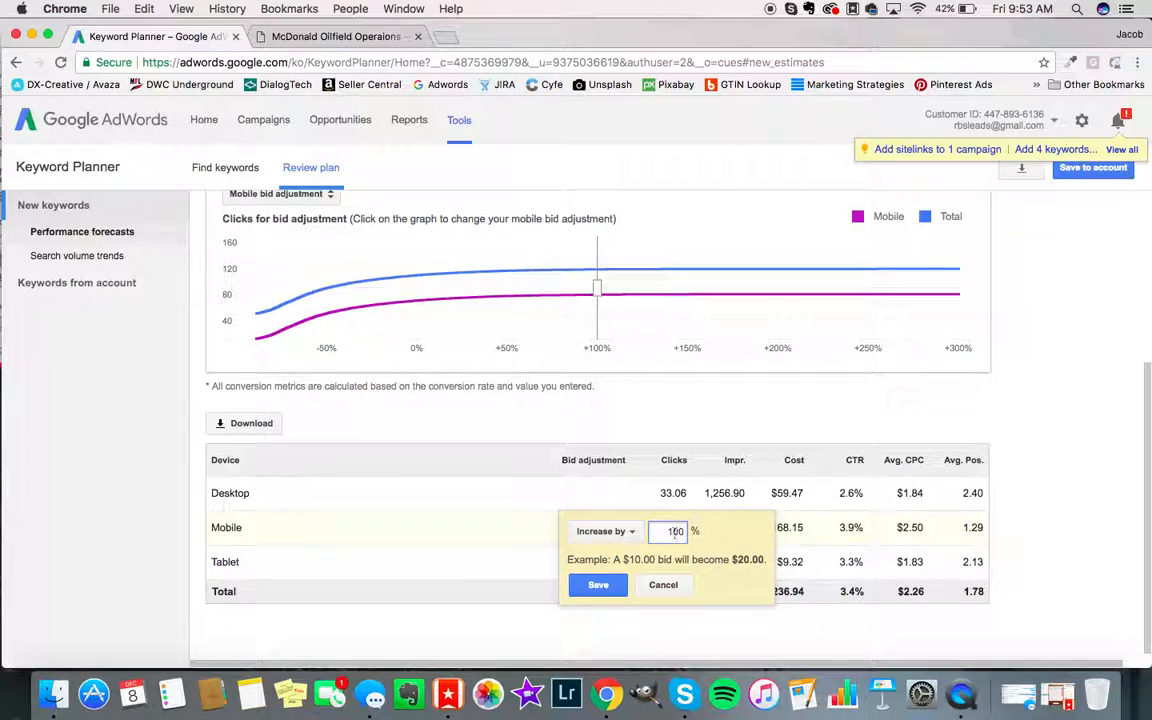
click(613, 586)
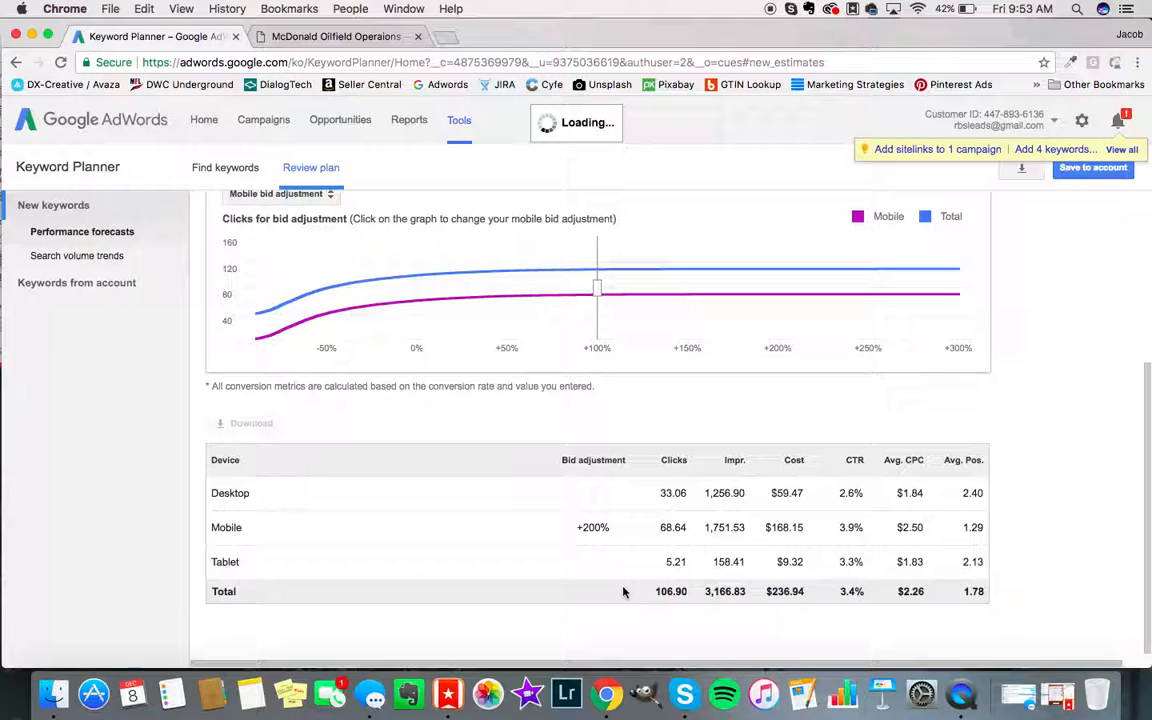
Examine the daily forecasts and the bid adjustment graph for devices, and return to the ad group forecasts.
scroll(1038, 484, up, 4)
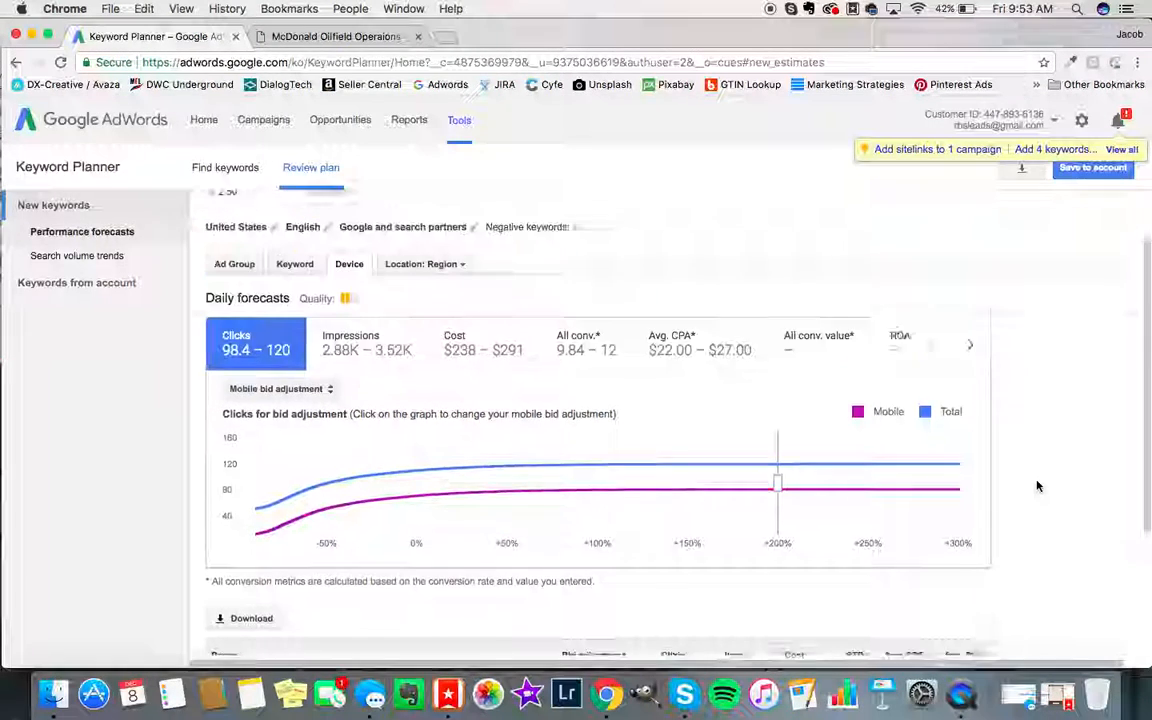
scroll(1037, 486, up, 2)
scroll(427, 450, down, 4)
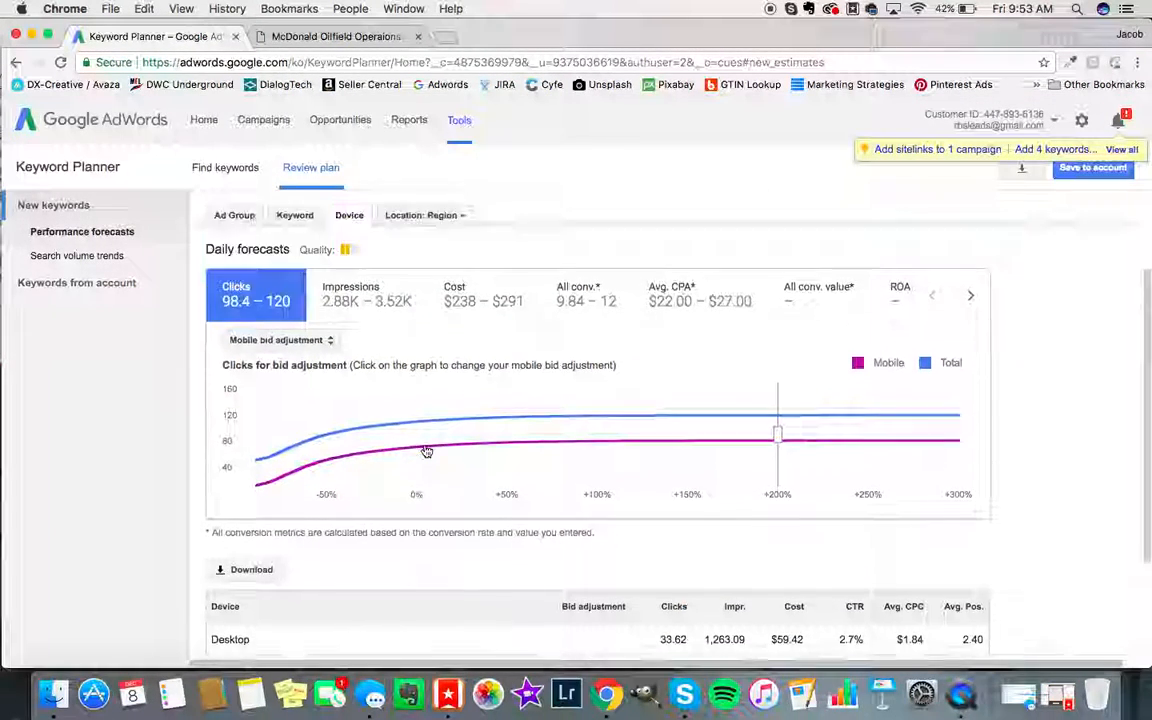
scroll(427, 450, down, 3)
scroll(300, 300, up, 5)
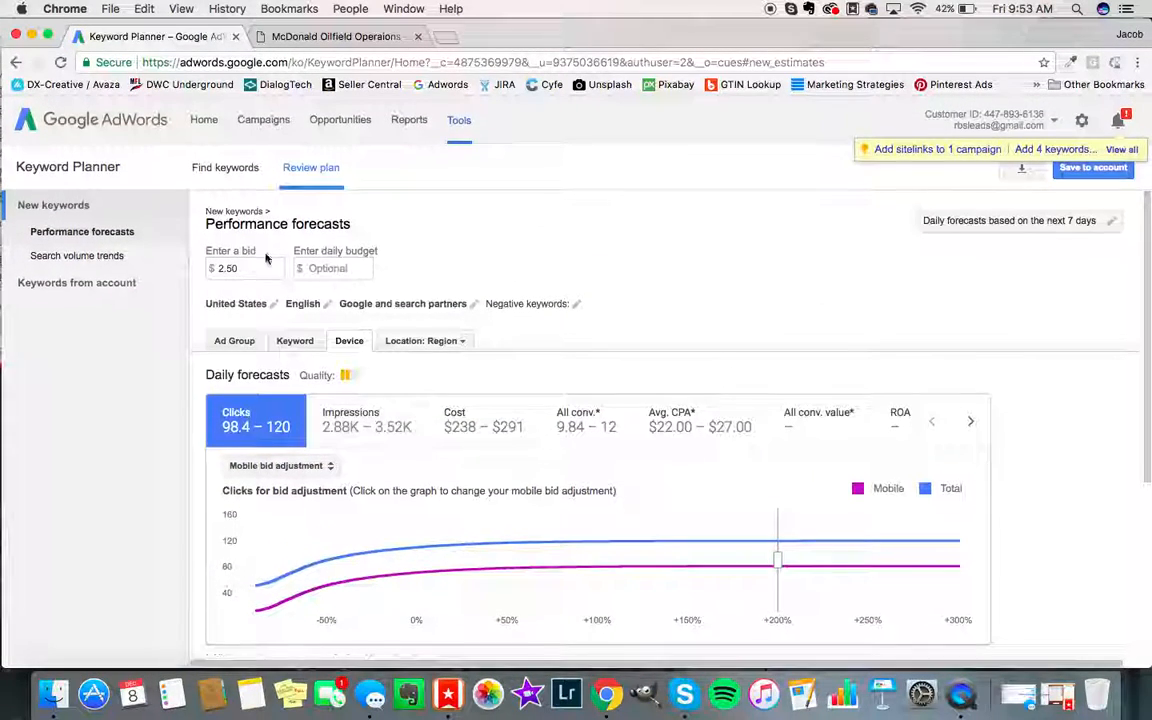
click(232, 339)
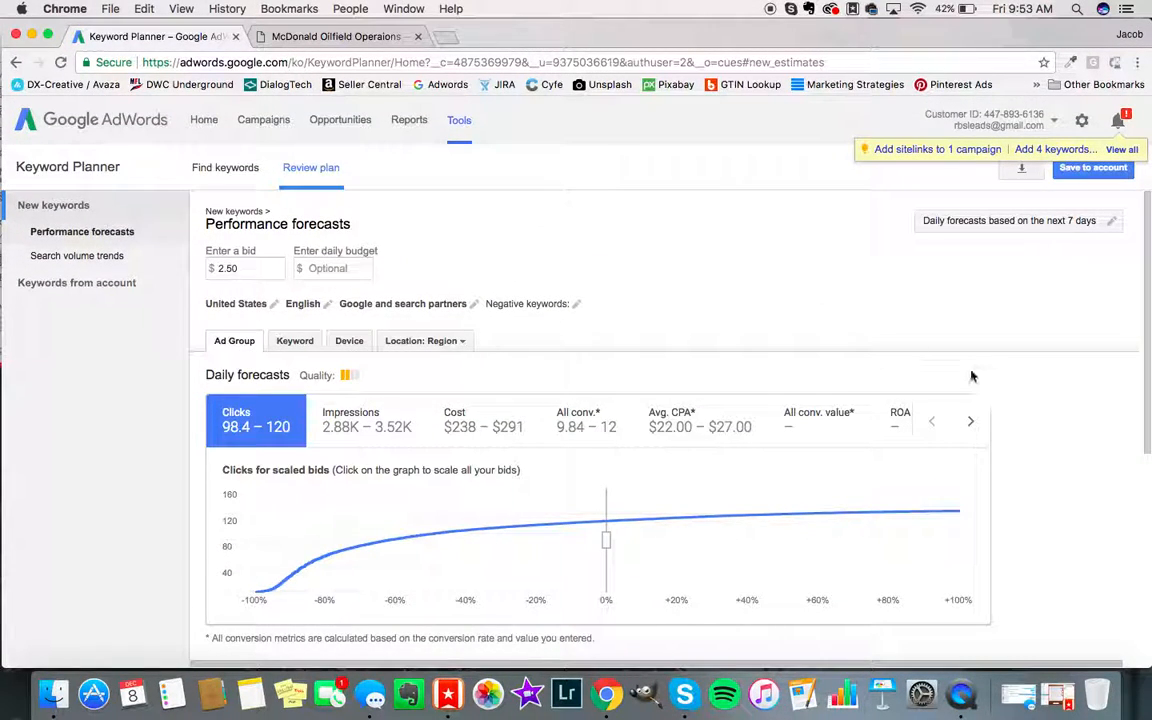